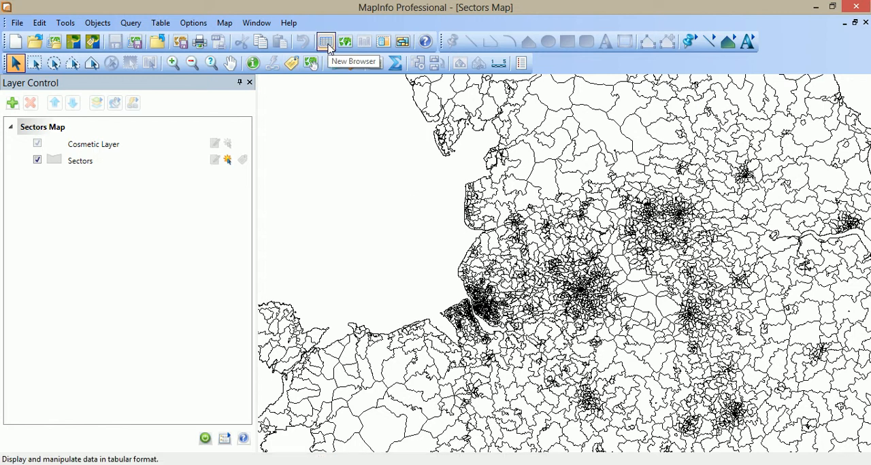
Browse the BJ_CCGs___Sector_template table, look through its postcode sector records, and close the browser.
left_click(326, 43)
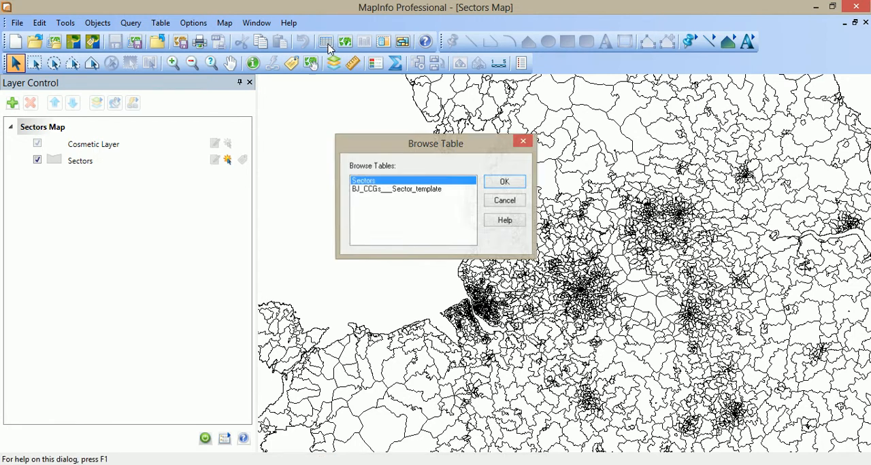
left_click(372, 191)
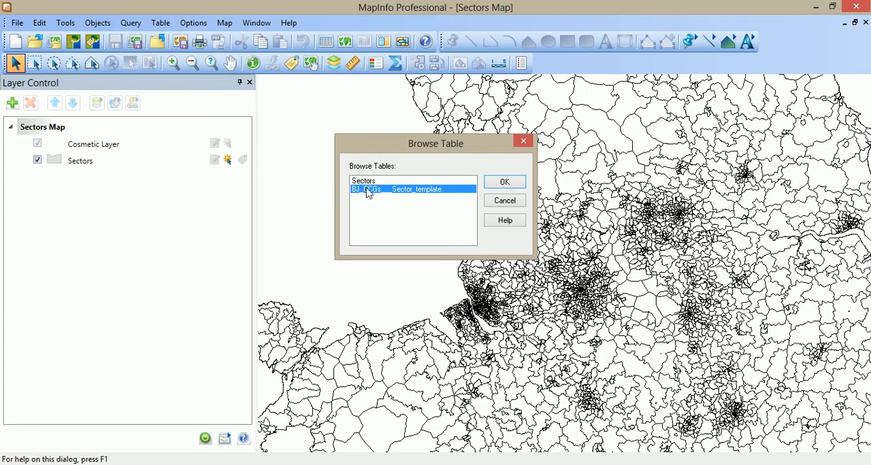
left_click(491, 182)
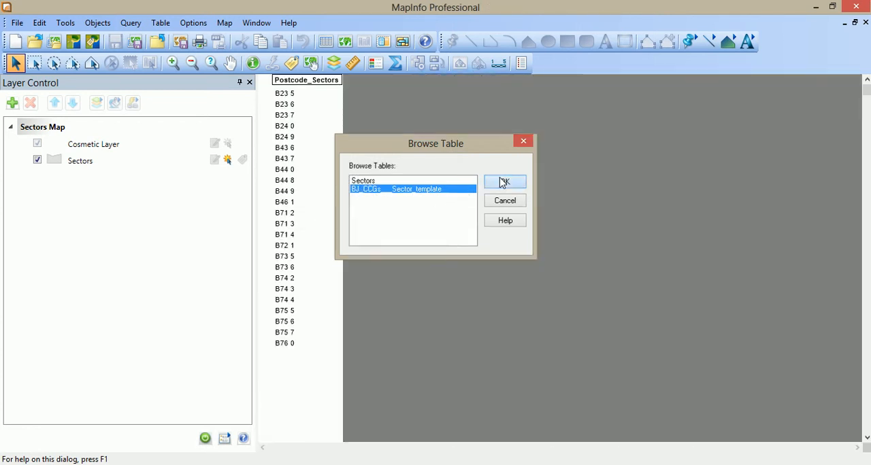
scroll(301, 277, "down", 10)
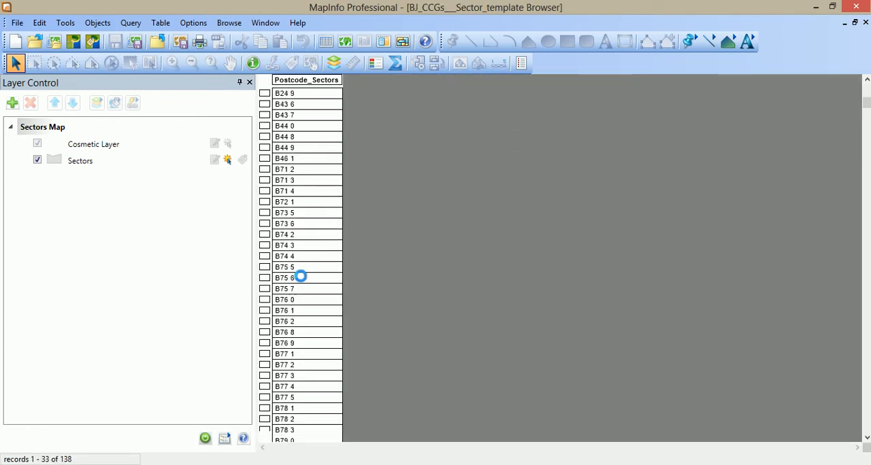
scroll(297, 279, "down", 20)
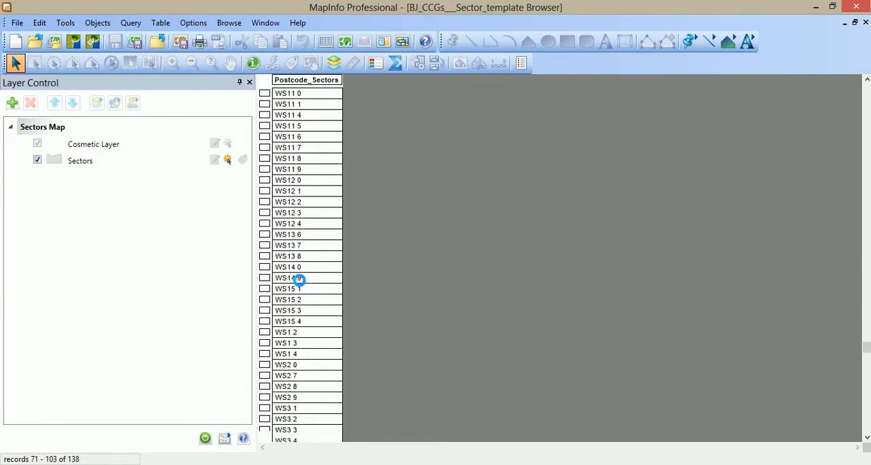
scroll(300, 279, "down", 3)
scroll(300, 280, "up", 15)
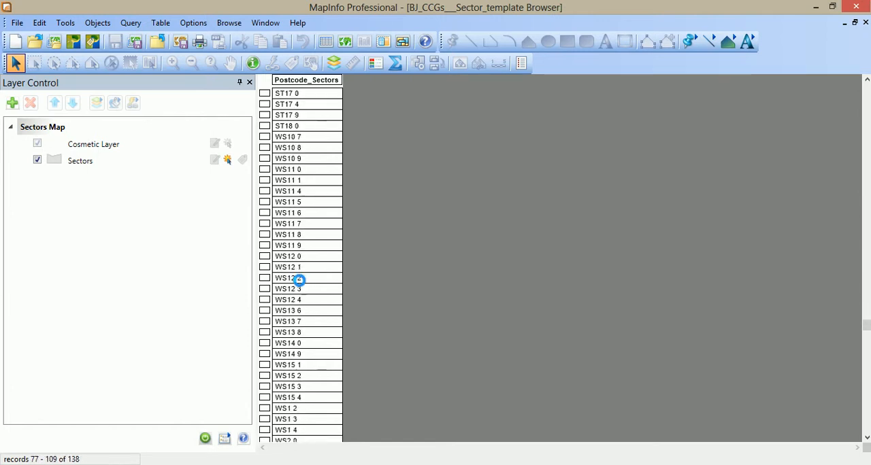
scroll(300, 280, "up", 20)
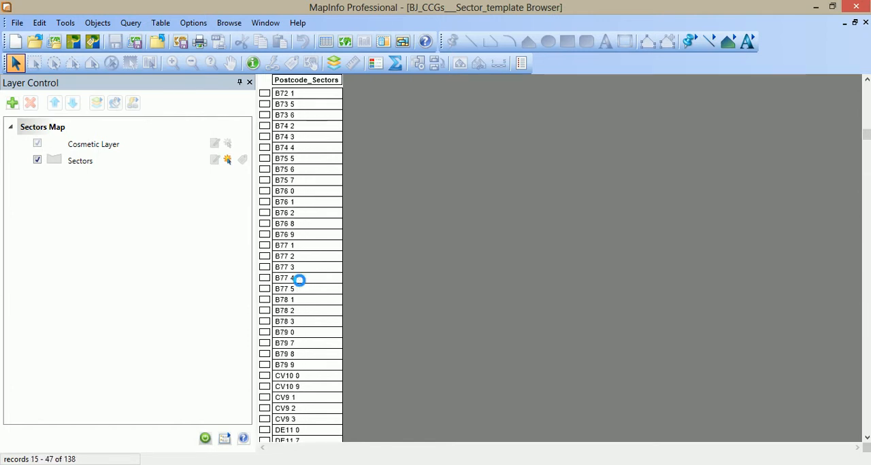
left_click(865, 23)
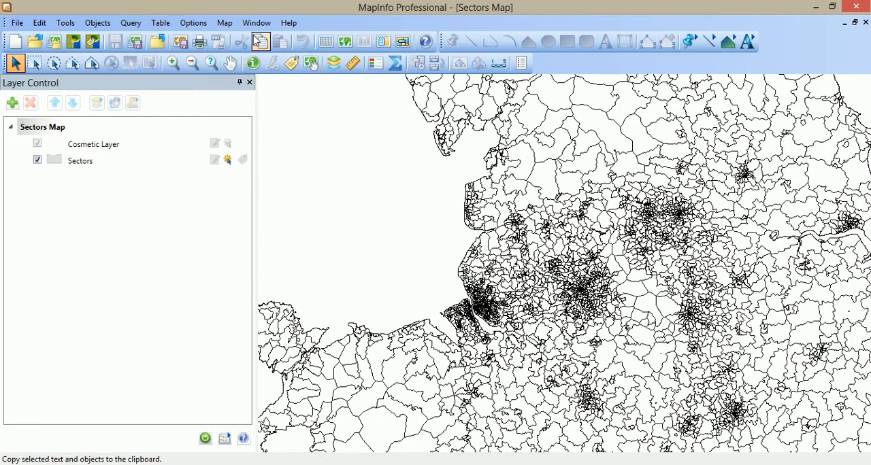
Start an SQL Select query that draws on the Sectors and BJ_CCGs___Sector_template tables.
left_click(135, 26)
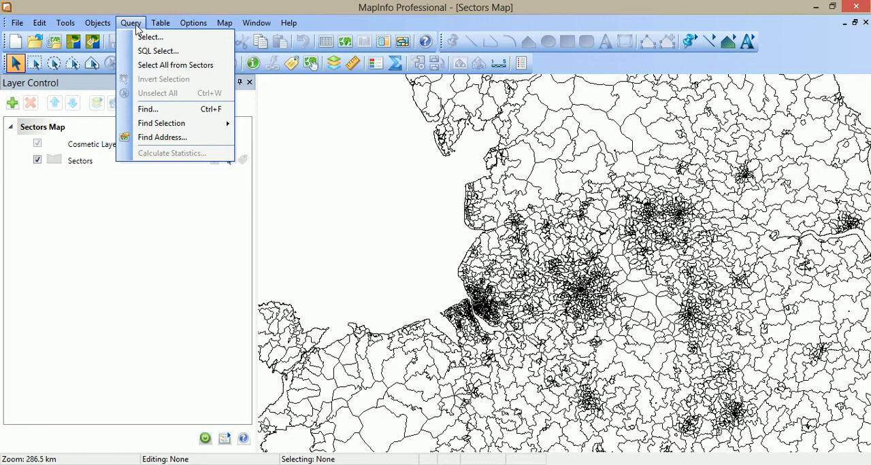
left_click(153, 55)
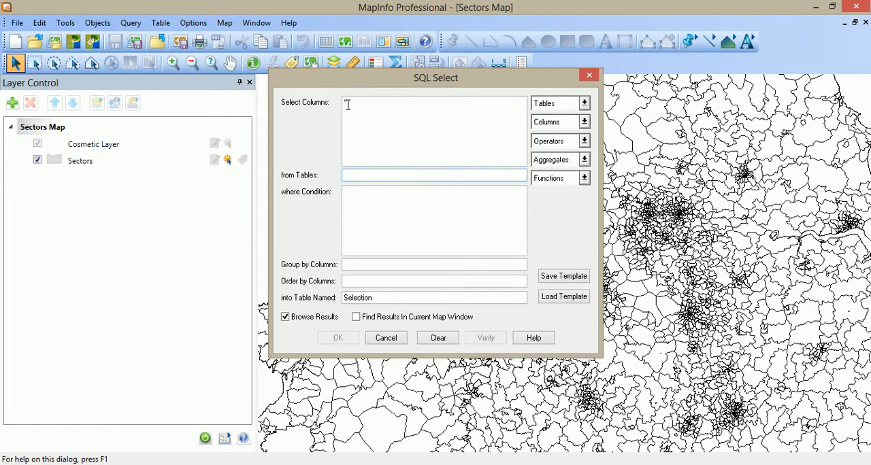
left_click(585, 104)
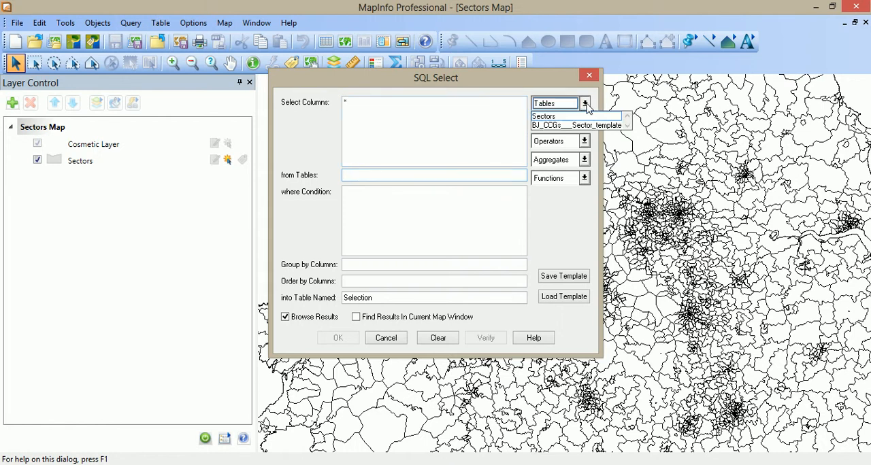
left_click(547, 118)
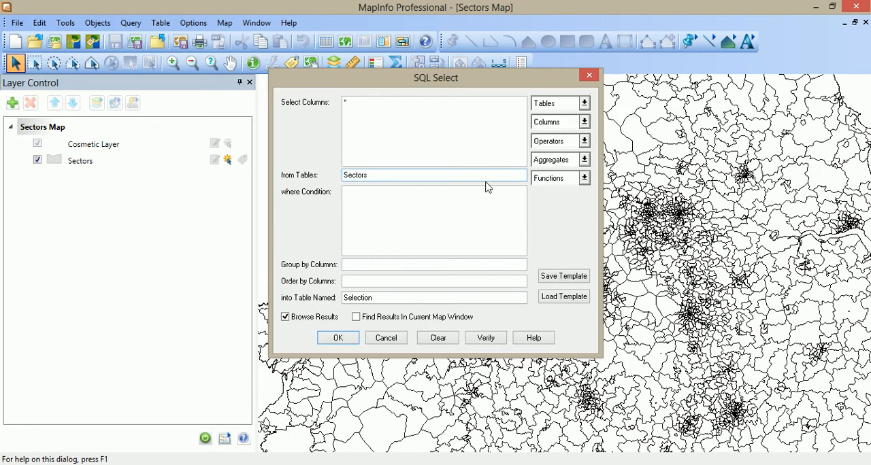
left_click(364, 196)
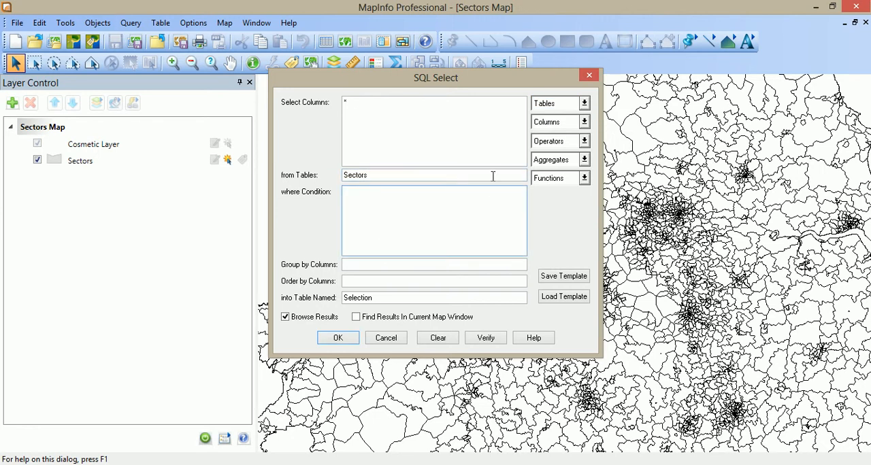
left_click(585, 121)
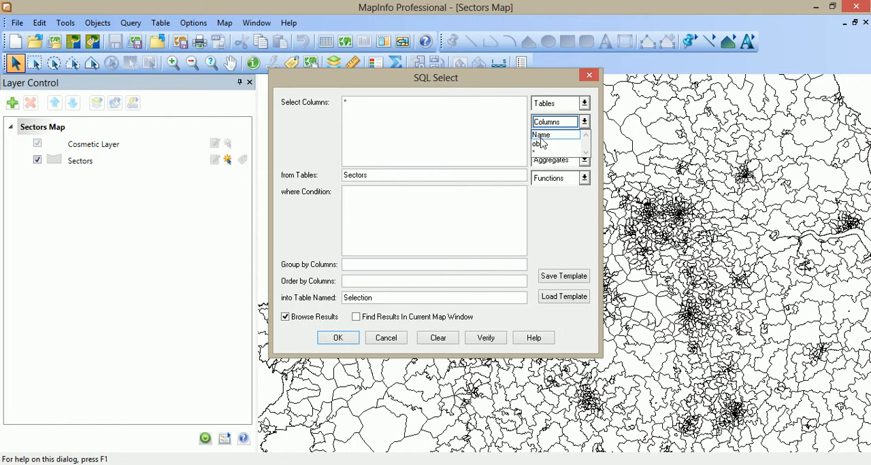
left_click(584, 122)
left_click(584, 103)
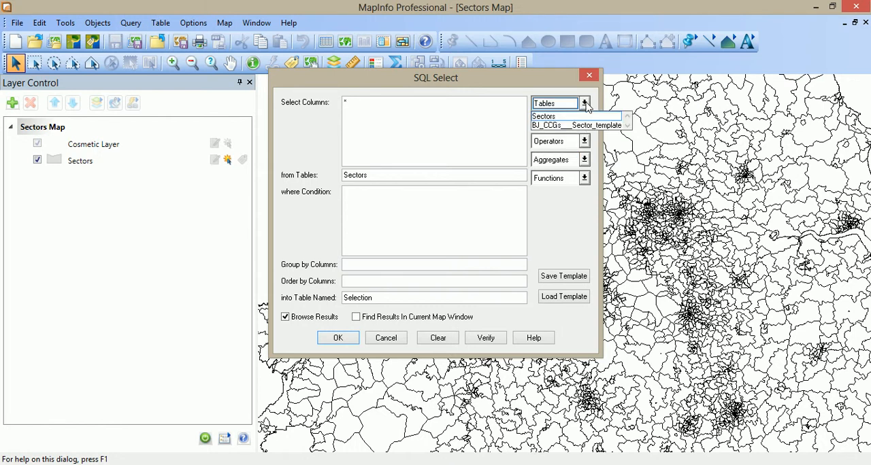
left_click(556, 126)
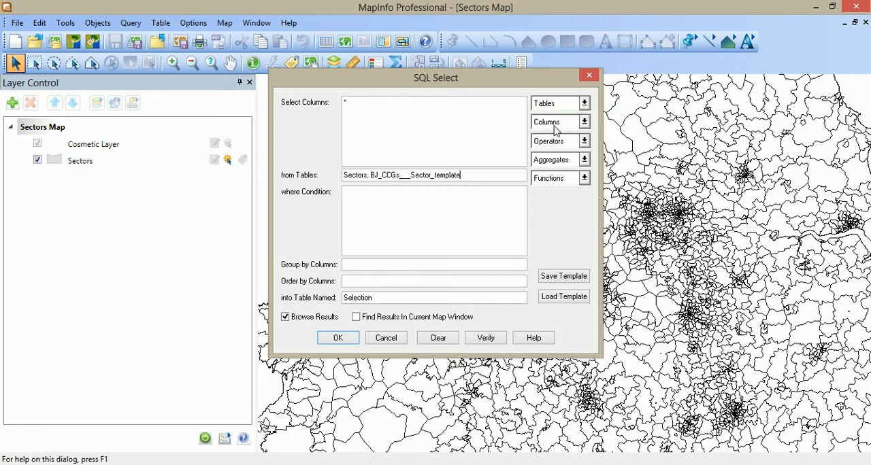
Set the query's where condition to Sectors.Name = BJ_CCGs___Sector_template.Postcode_Sectors.
left_click(585, 124)
left_click(586, 124)
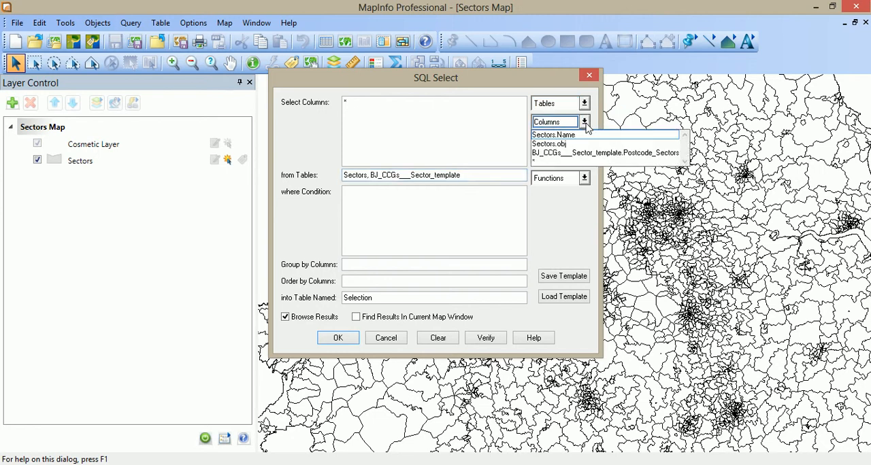
left_click(415, 205)
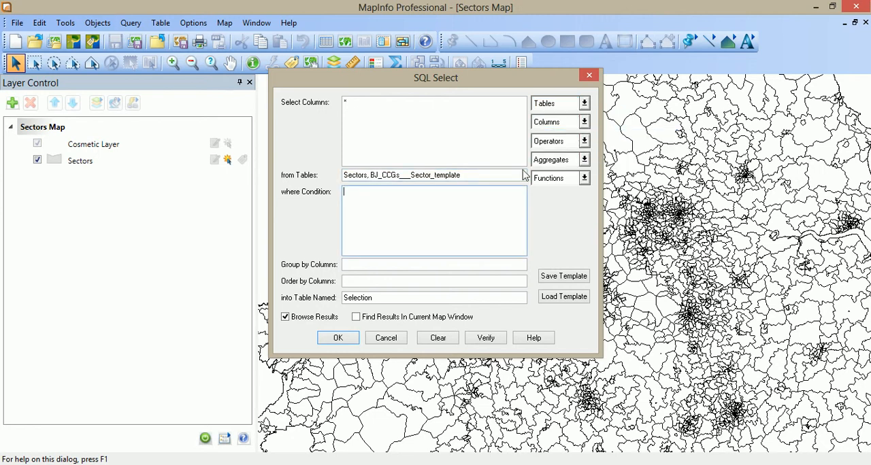
left_click(585, 124)
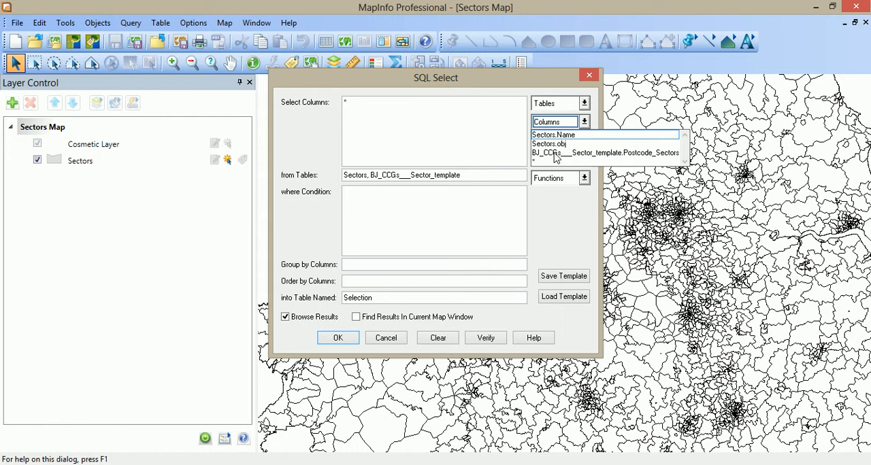
left_click(428, 202)
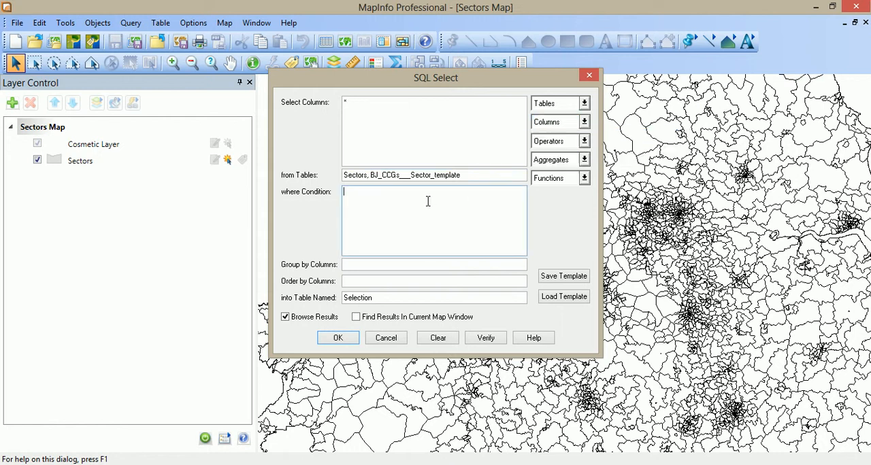
left_click(584, 123)
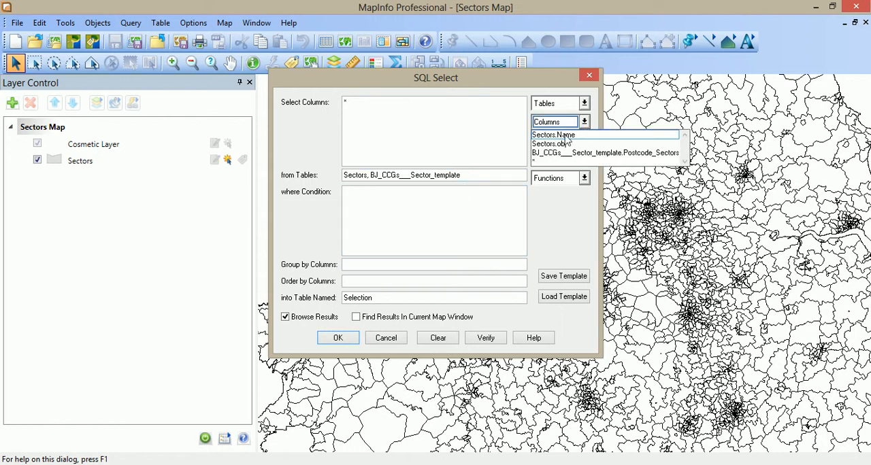
left_click(564, 136)
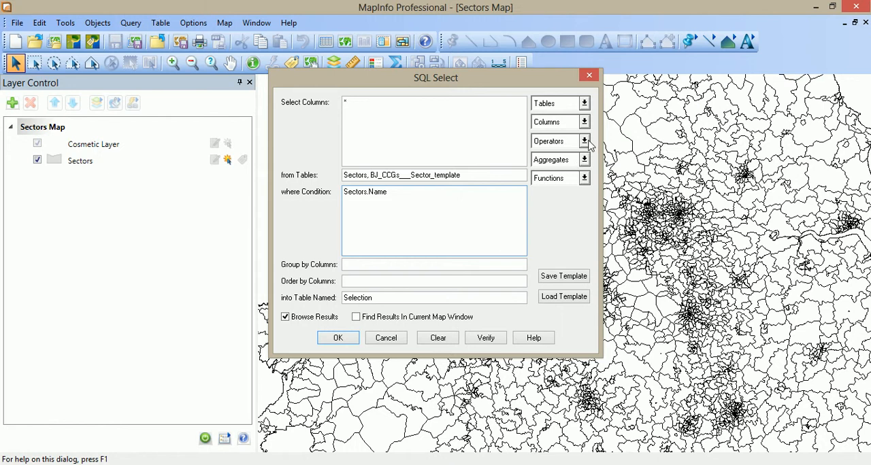
left_click(584, 141)
left_click(562, 160)
left_click(584, 122)
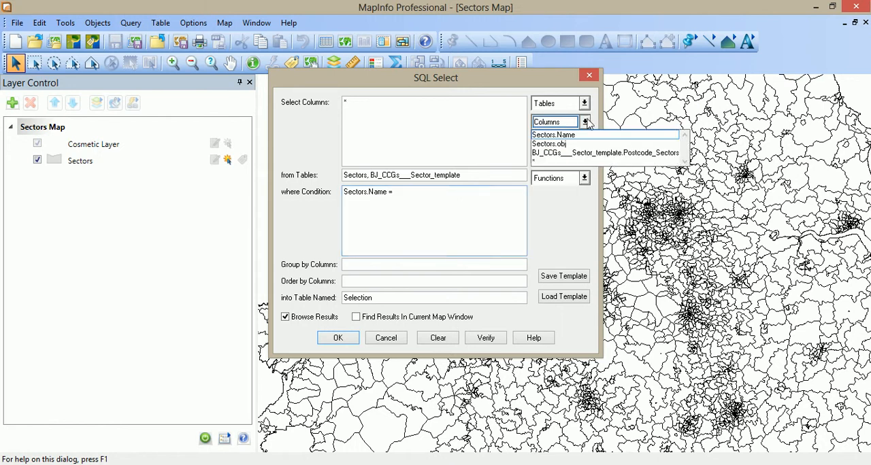
left_click(558, 153)
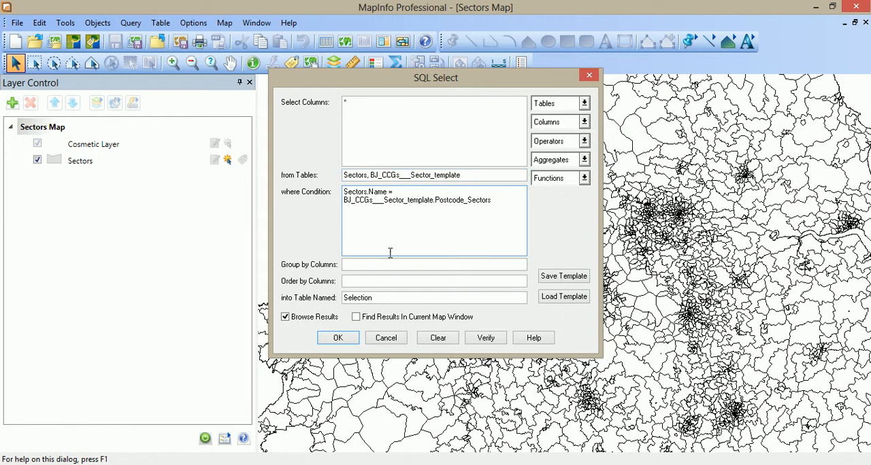
Verify the query syntax and run it with Find Results In Current Map Window enabled and Browse Results disabled.
left_click(483, 342)
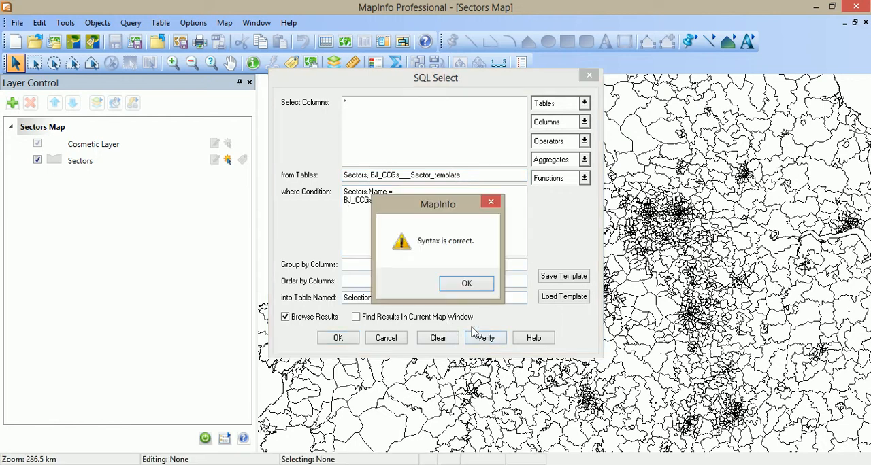
left_click(466, 284)
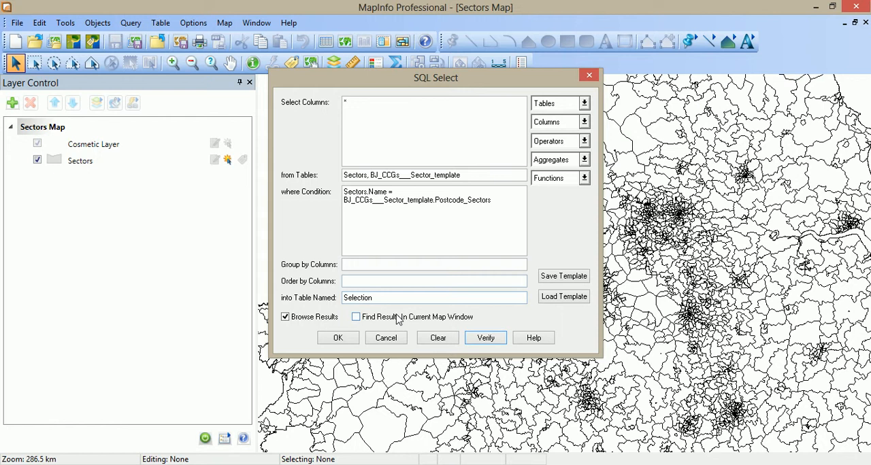
left_click(356, 318)
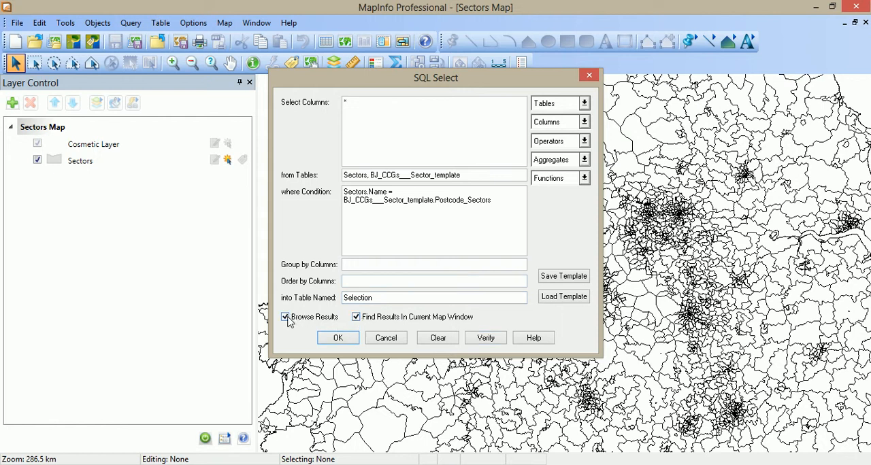
left_click(286, 318)
left_click(338, 338)
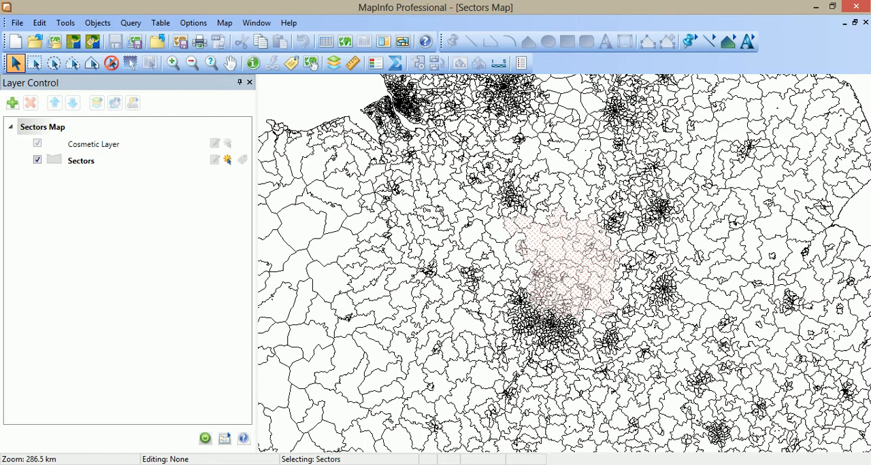
Save a copy of the Selection table as RelevantArea in MapInfo format in the StGilesHospice folder.
left_click(17, 23)
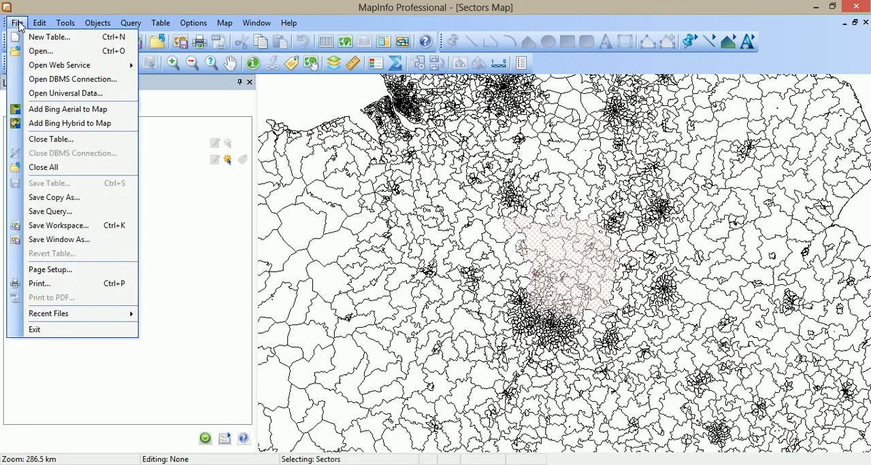
left_click(56, 198)
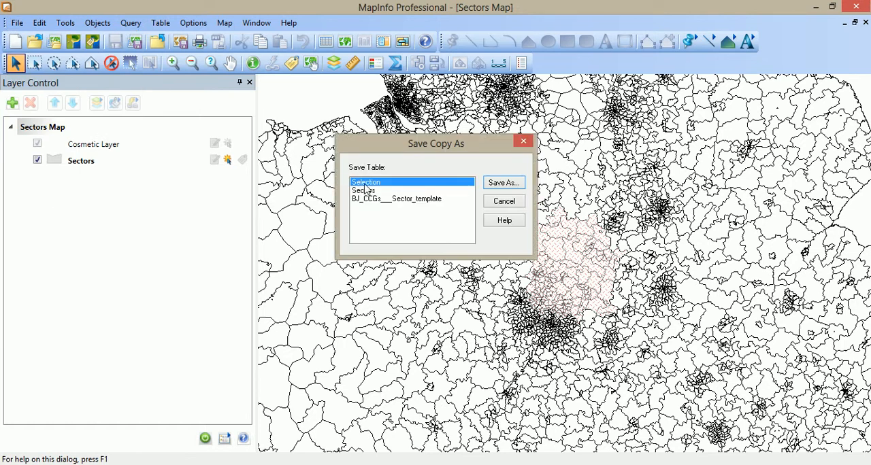
left_click(504, 183)
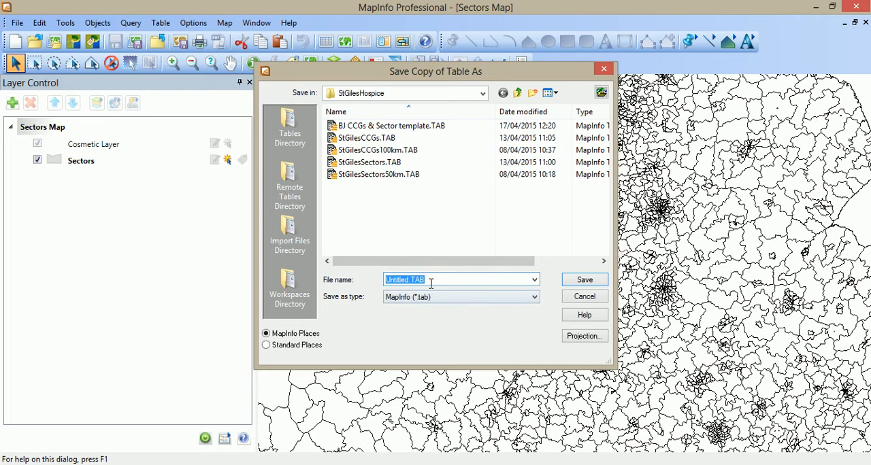
type("RelevantArea")
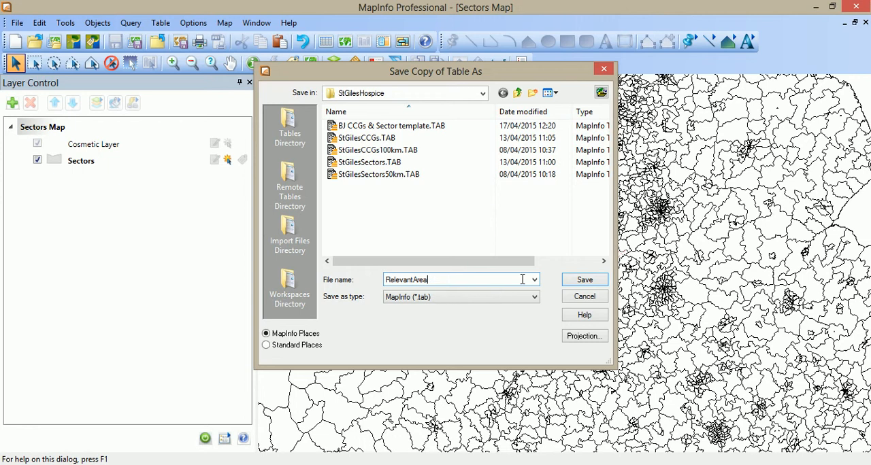
left_click(584, 281)
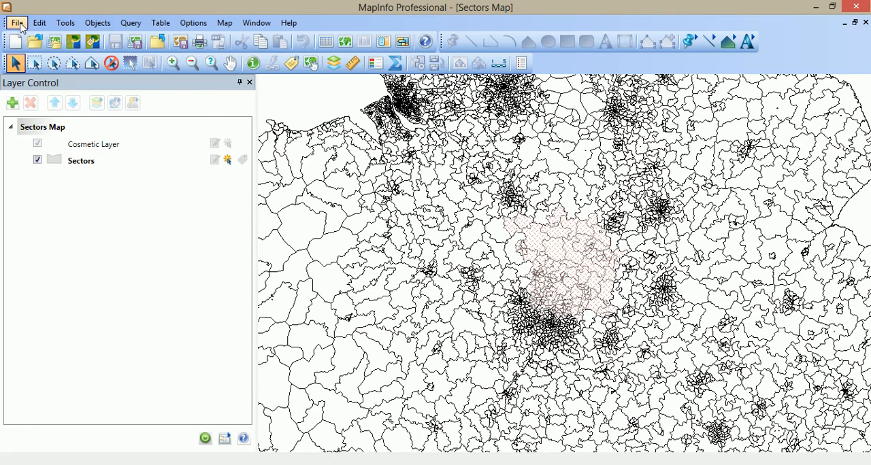
Close all open tables and open RelevantArea.TAB from the StGilesHospice folder.
left_click(20, 23)
left_click(32, 167)
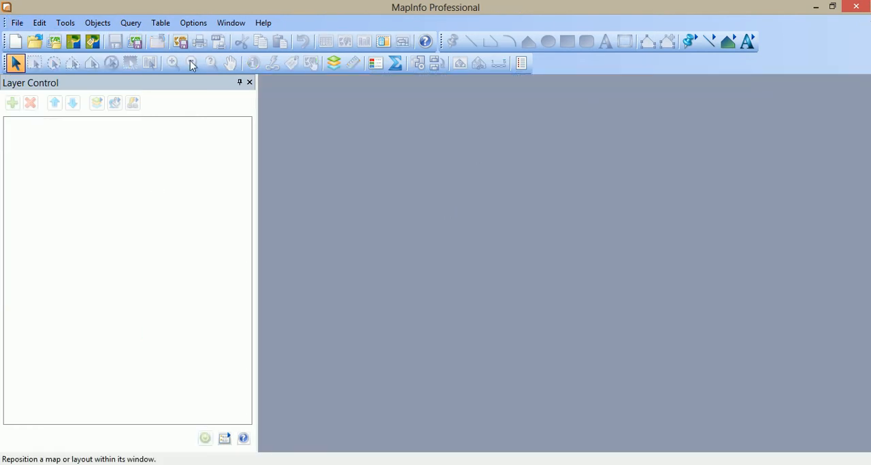
left_click(35, 42)
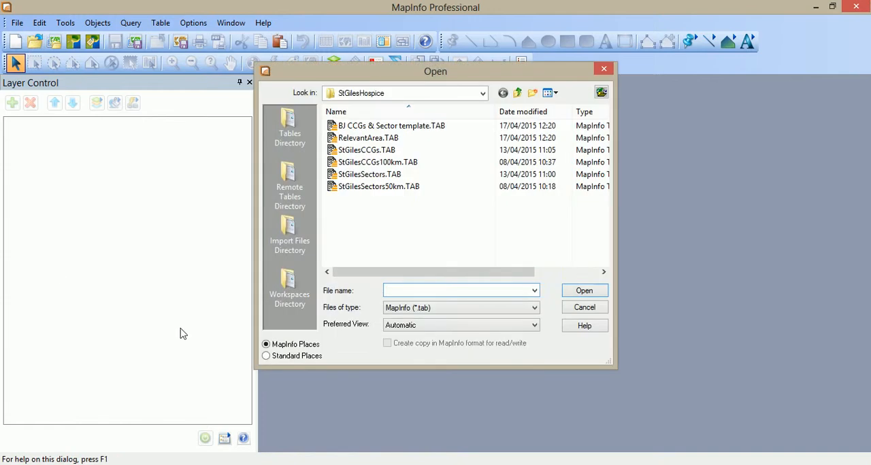
double_click(360, 138)
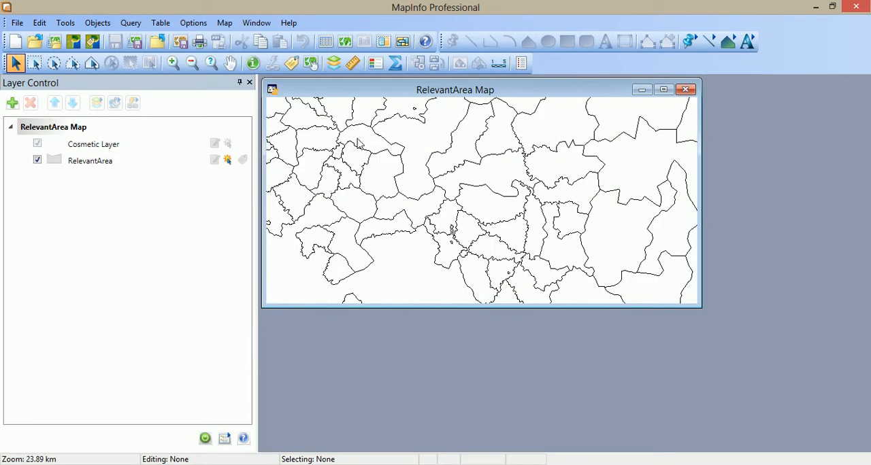
Maximise the RelevantArea map, fit the whole area in view and turn on automatic labels for the RelevantArea layer.
left_click(663, 89)
scroll(606, 235, "down", 2)
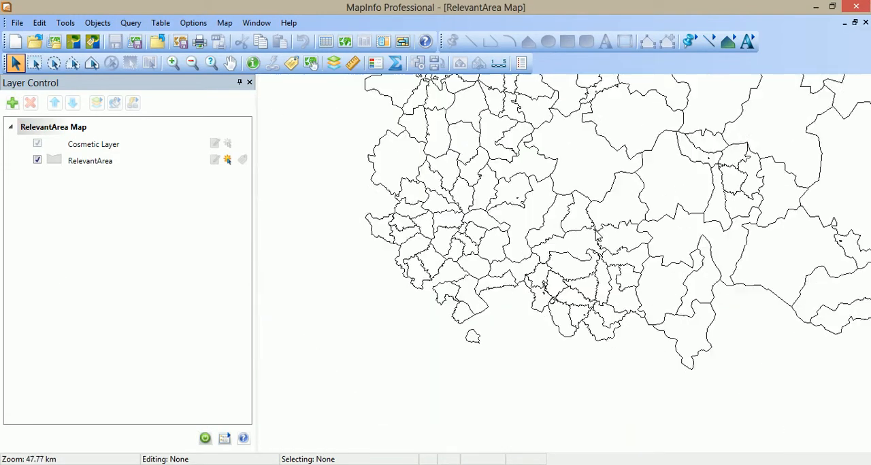
scroll(625, 183, "down", 1)
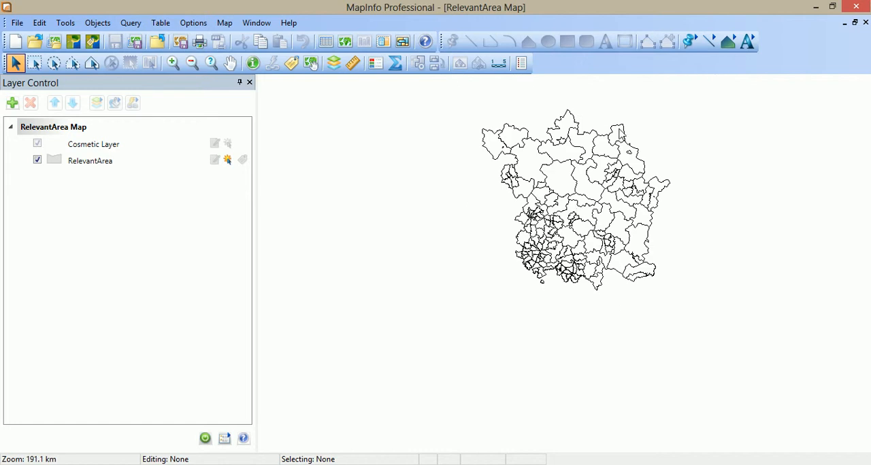
middle_click(594, 186)
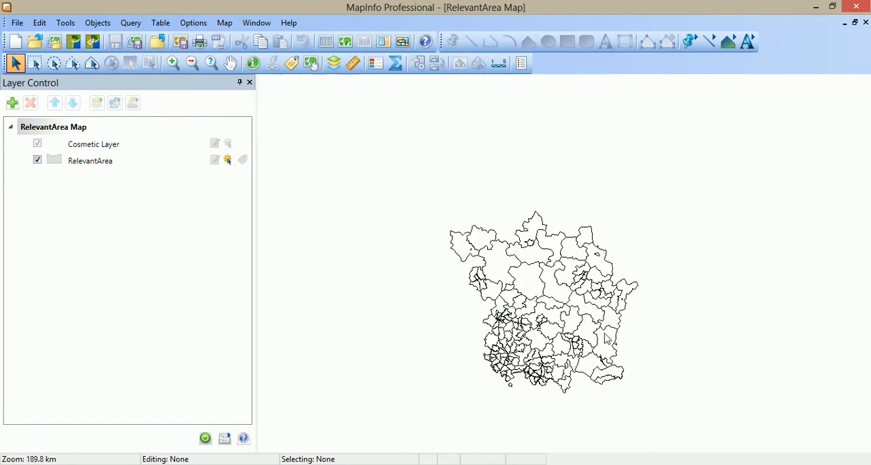
scroll(590, 340, "up", 1)
left_click(230, 63)
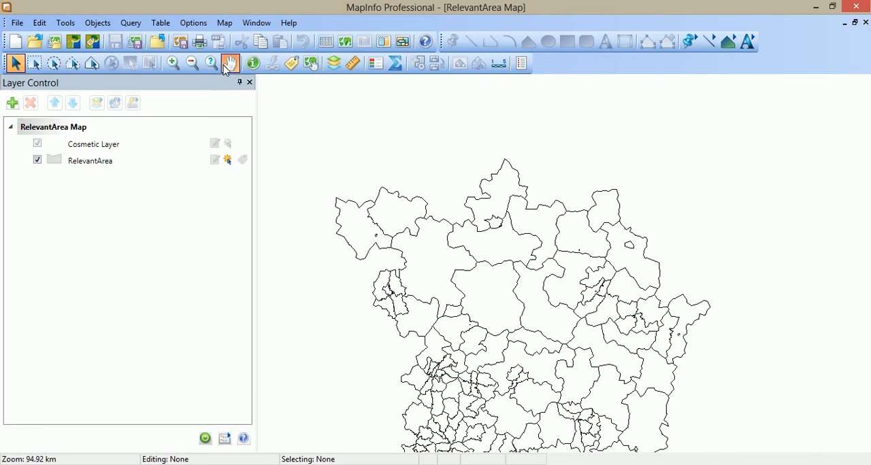
left_click_drag(543, 354, 520, 279)
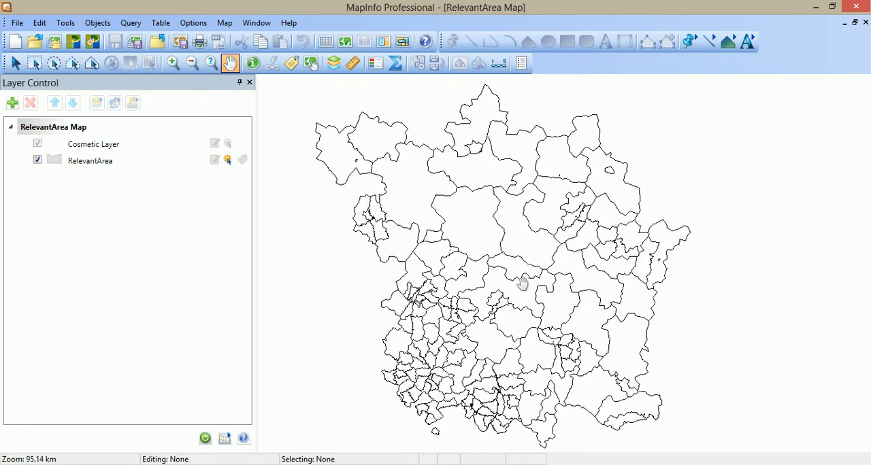
left_click(113, 164)
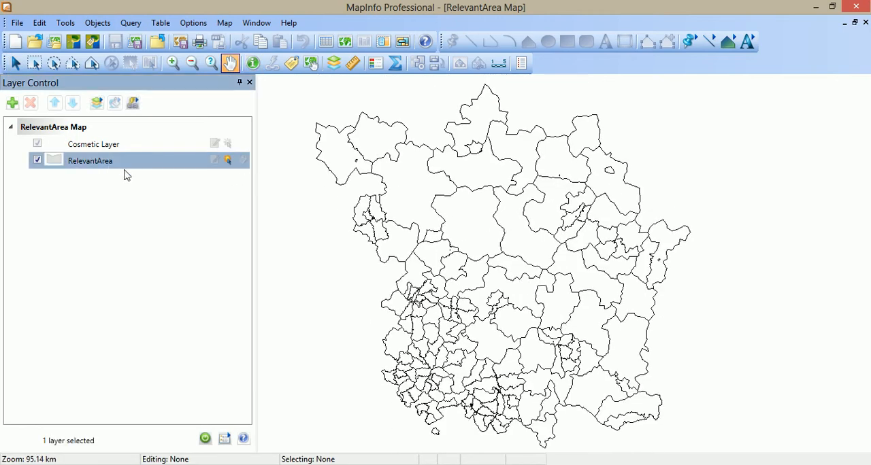
left_click(244, 161)
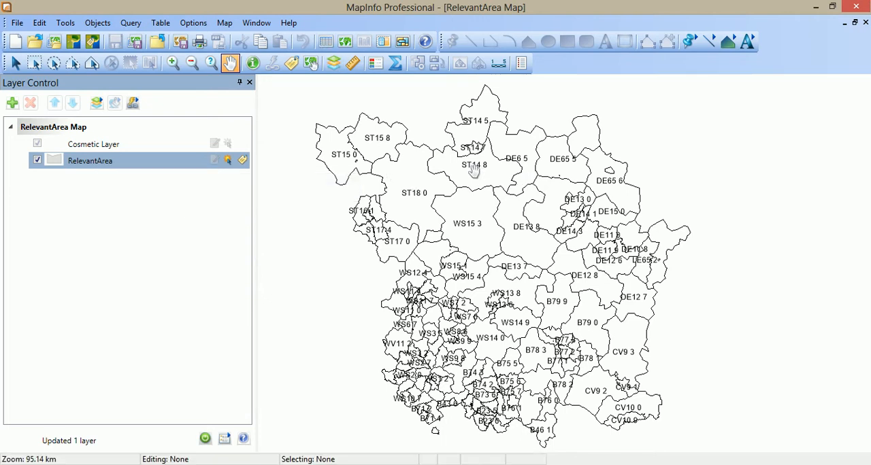
Browse the RelevantArea table and set the width of its Name field to 10, accepting the field shortening.
left_click(326, 42)
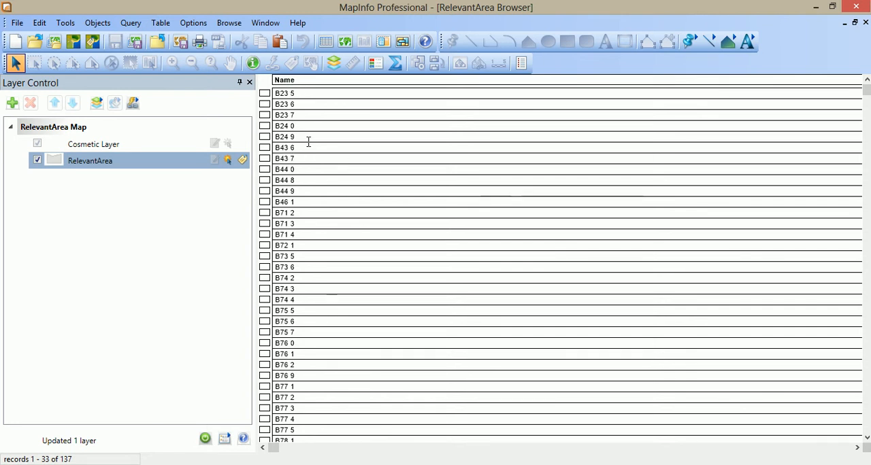
left_click(160, 23)
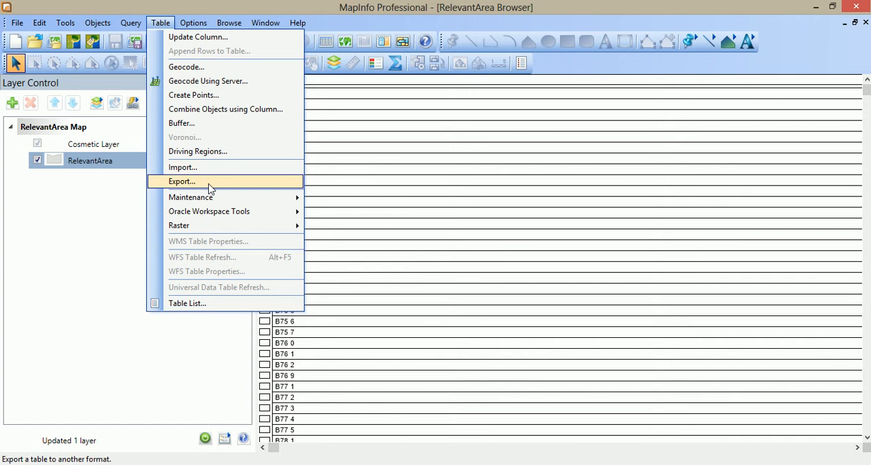
mouse_move(223, 199)
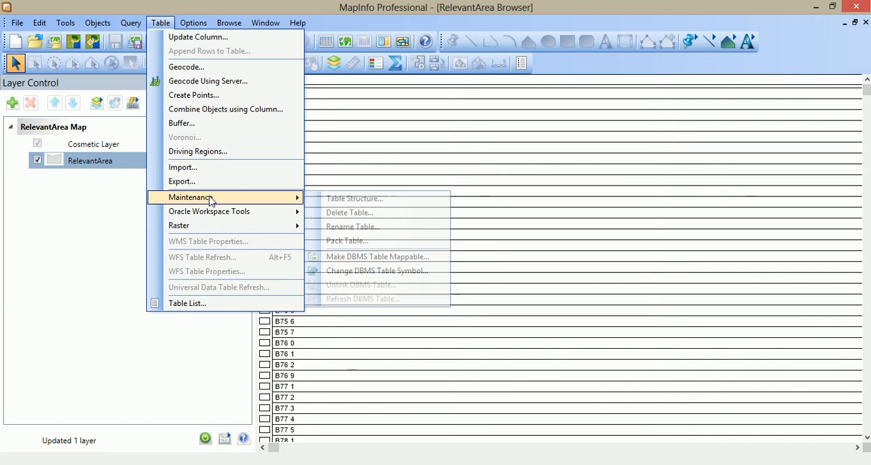
left_click(343, 201)
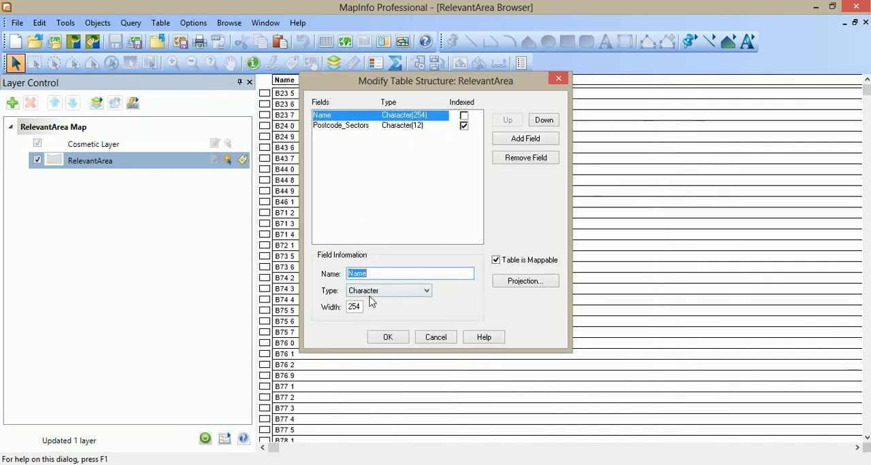
left_click_drag(363, 307, 339, 306)
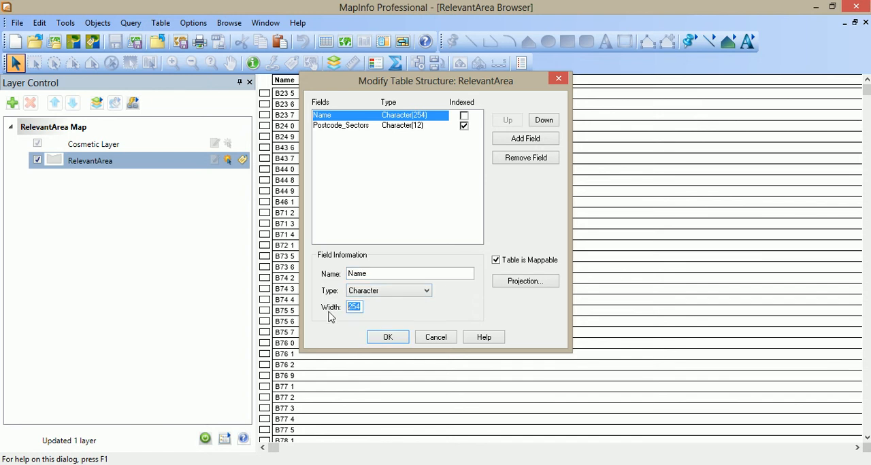
type("10")
left_click(399, 339)
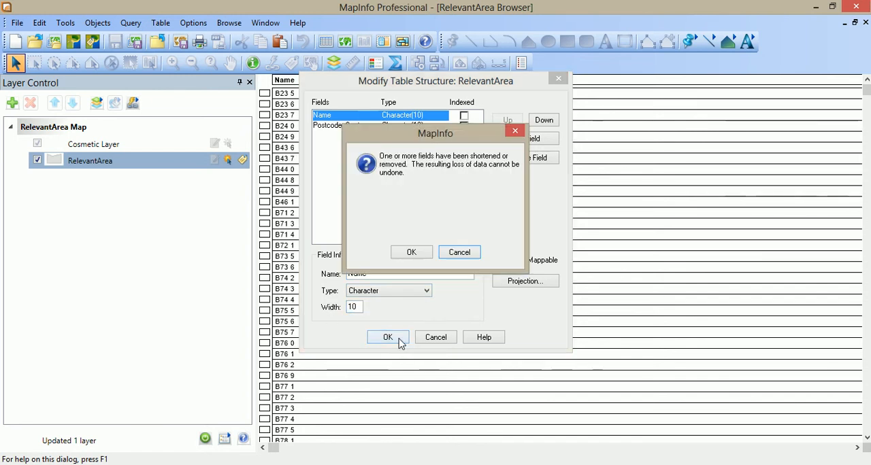
left_click(411, 252)
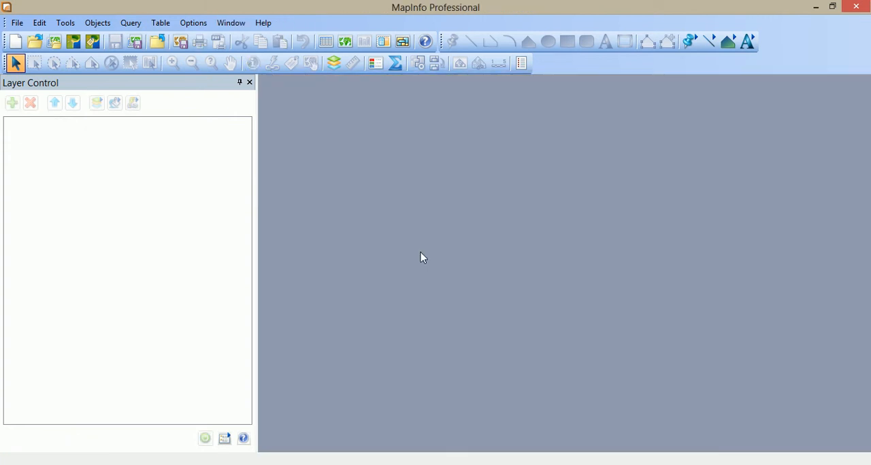
Reopen RelevantArea in a maximised browser and in a new map with labels turned on for its layer.
left_click(327, 42)
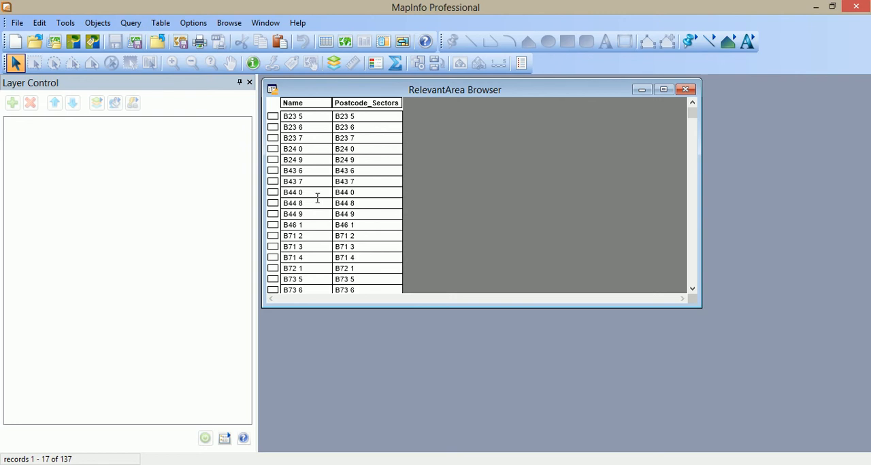
left_click(663, 89)
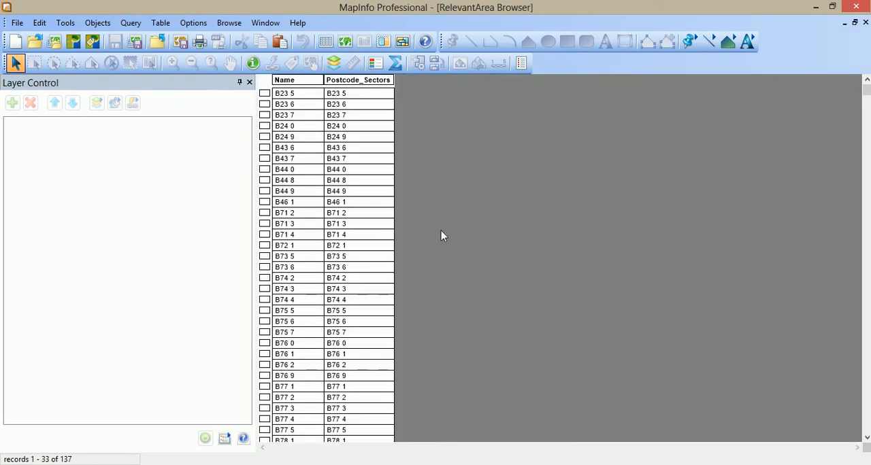
left_click(346, 42)
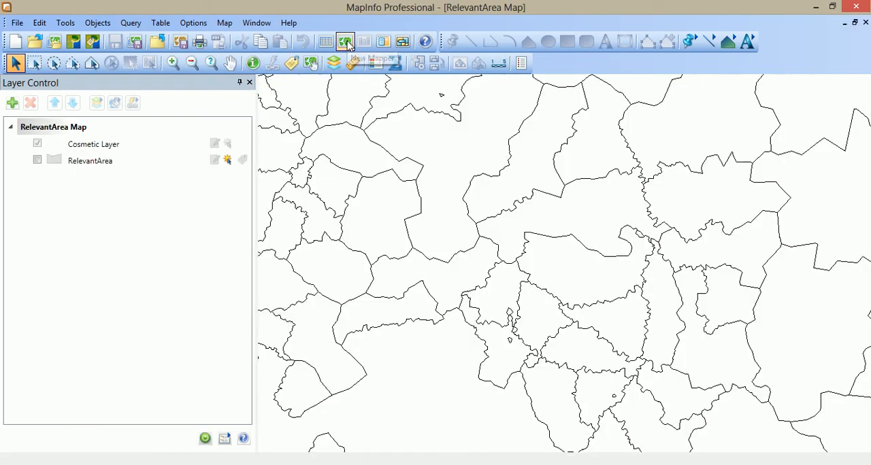
middle_click(603, 146)
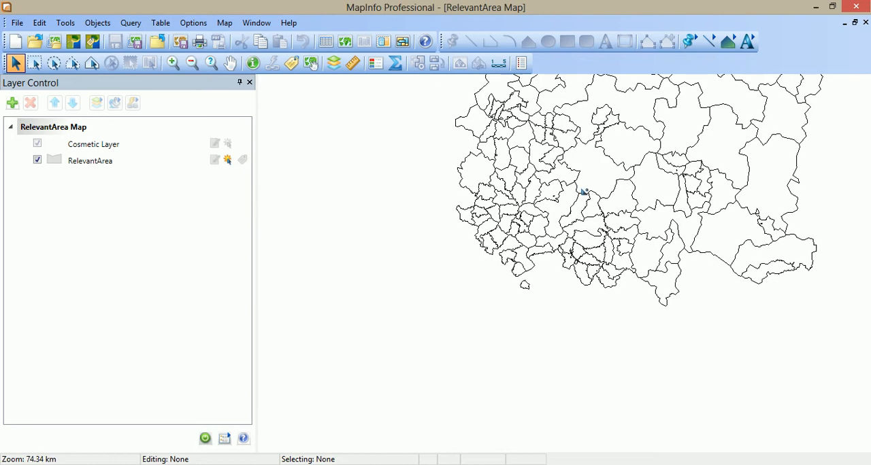
middle_click(614, 129)
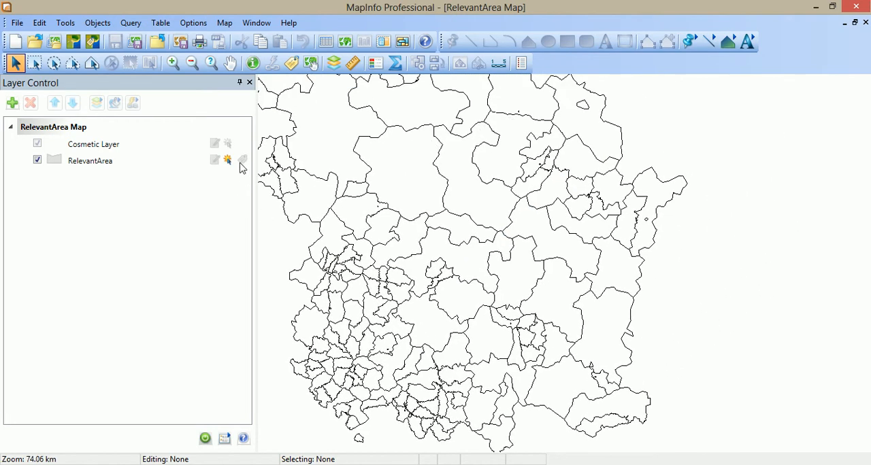
left_click(241, 162)
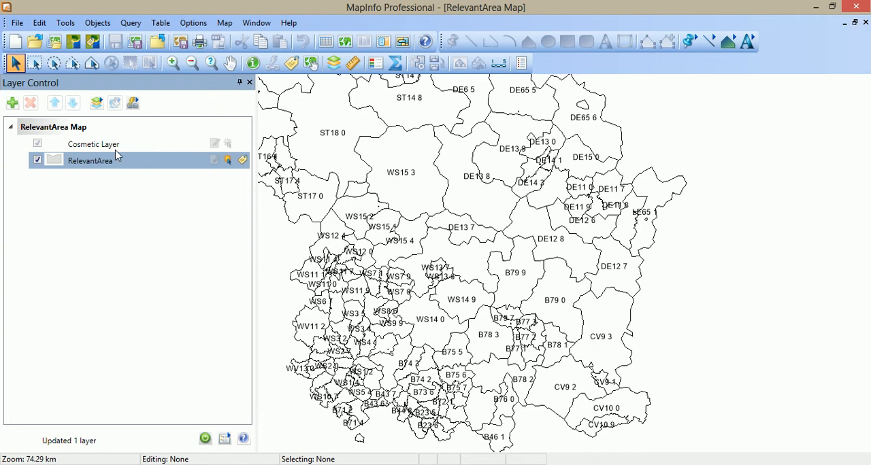
left_click(92, 163)
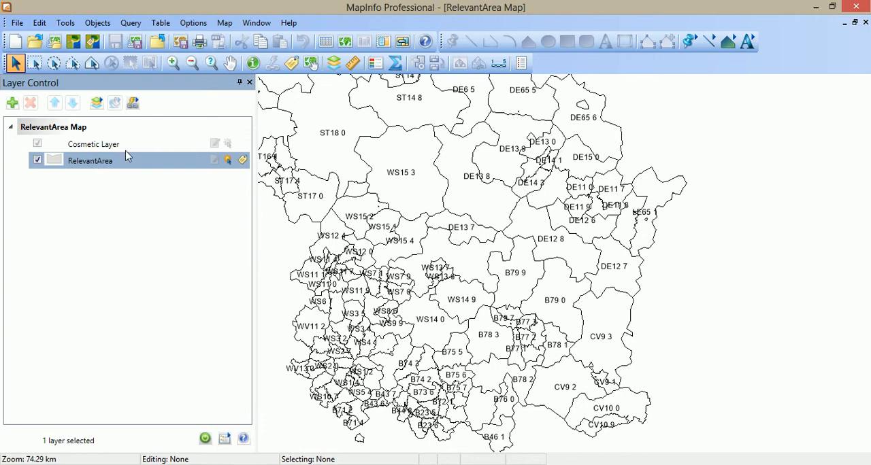
Add a Character field named Label with a width of 20 to the RelevantArea table structure.
left_click(326, 43)
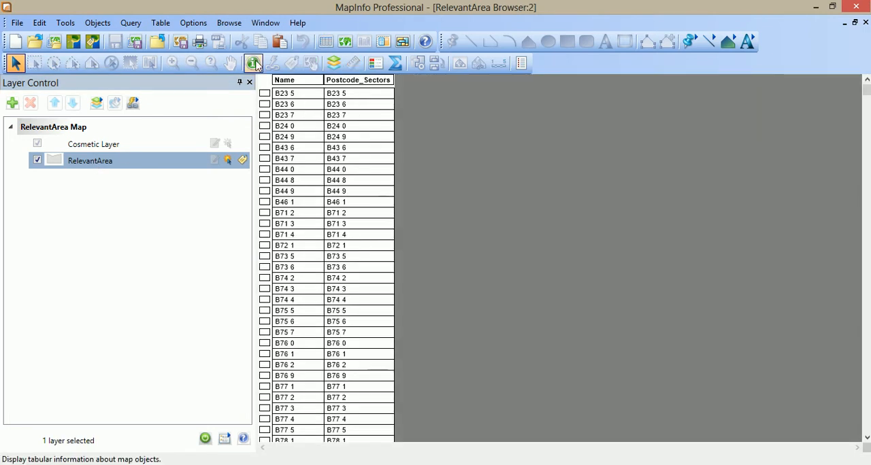
left_click(160, 23)
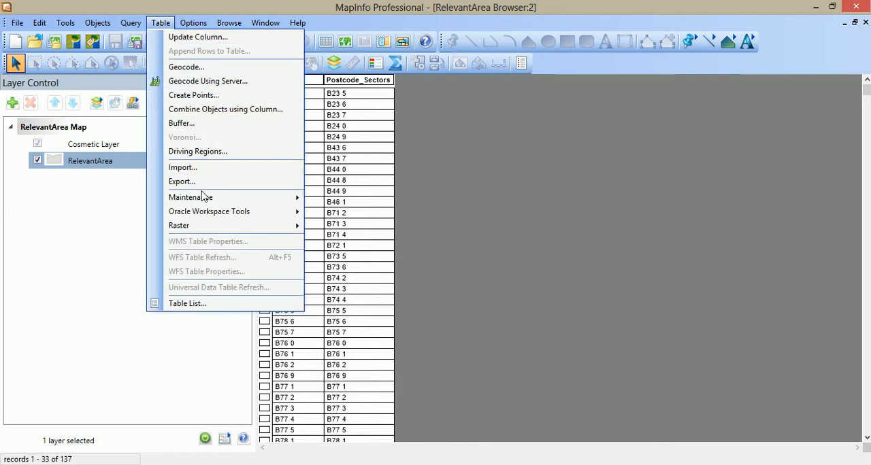
mouse_move(204, 198)
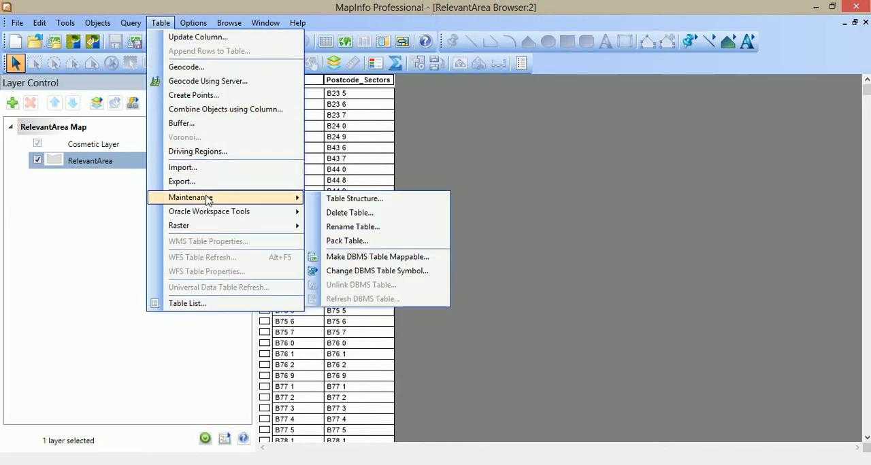
left_click(355, 199)
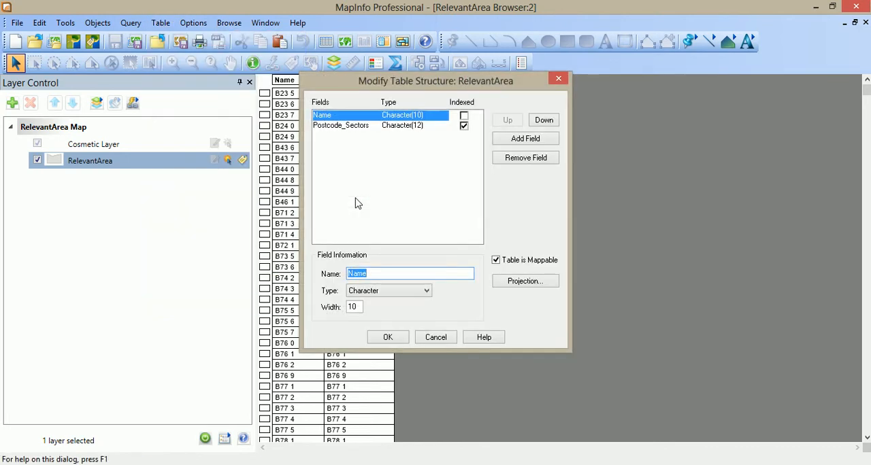
left_click(526, 139)
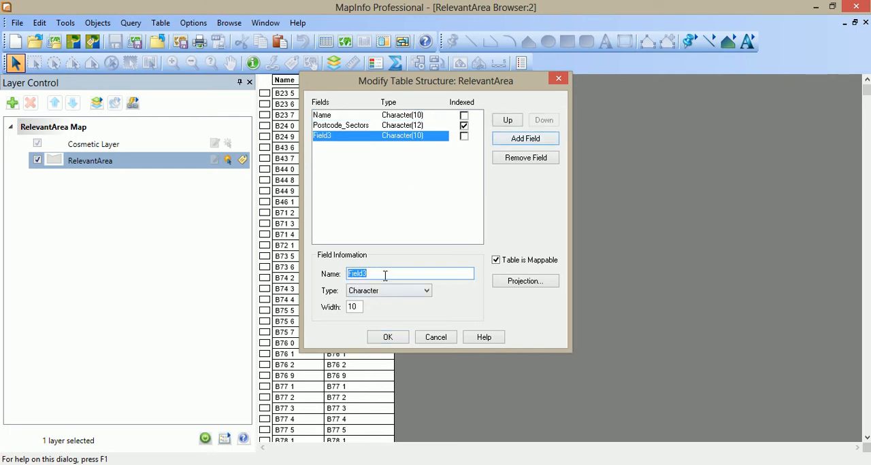
left_click_drag(385, 276, 337, 280)
type("Label")
left_click_drag(357, 307, 346, 309)
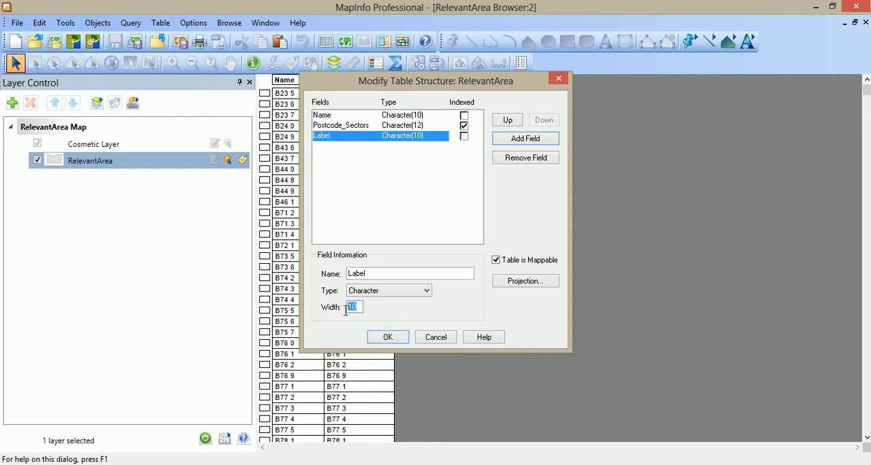
type("20")
left_click(388, 338)
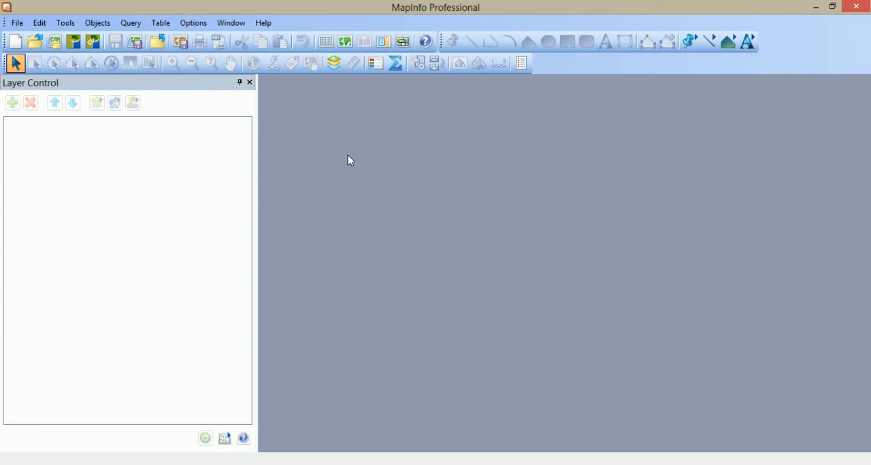
Open RelevantArea in a new maximised map window showing the whole area.
left_click(345, 42)
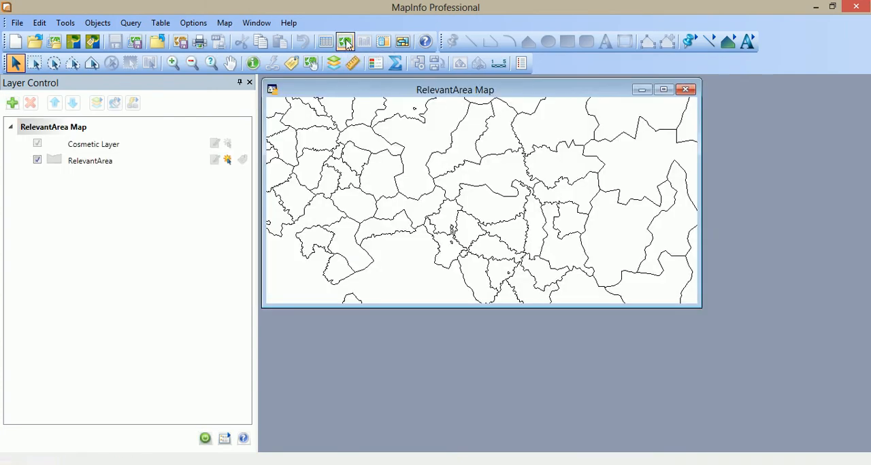
left_click(664, 90)
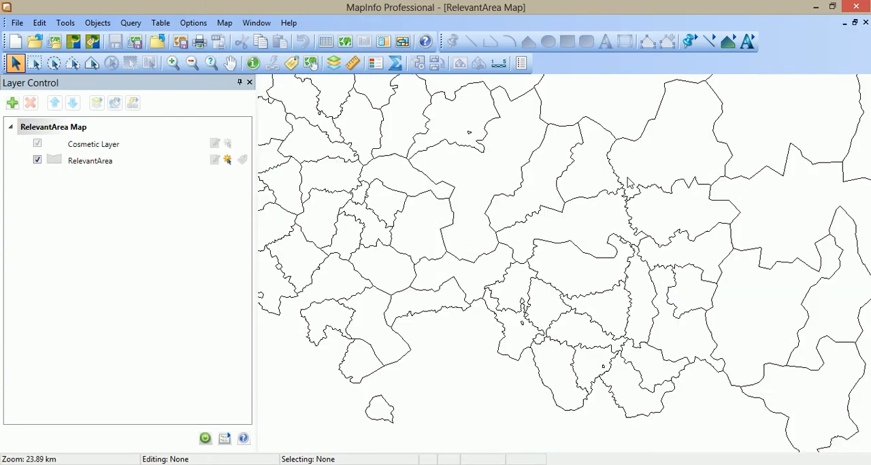
scroll(625, 179, "up", 3)
scroll(624, 171, "down", 5)
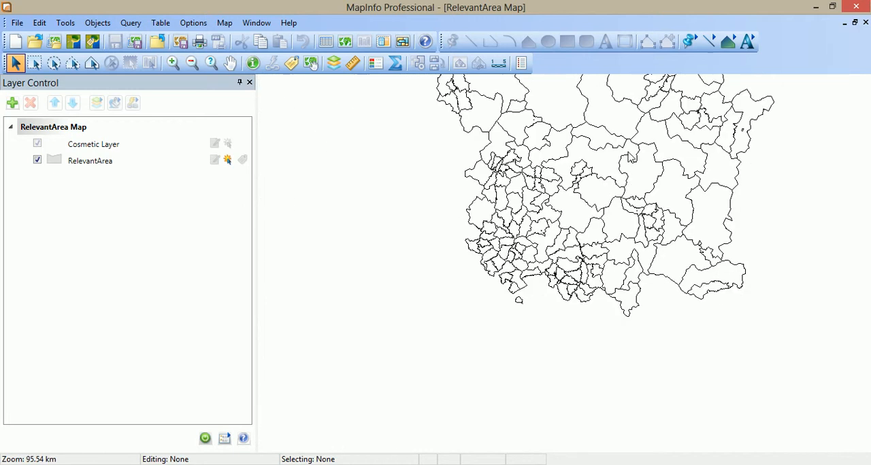
middle_click(628, 152)
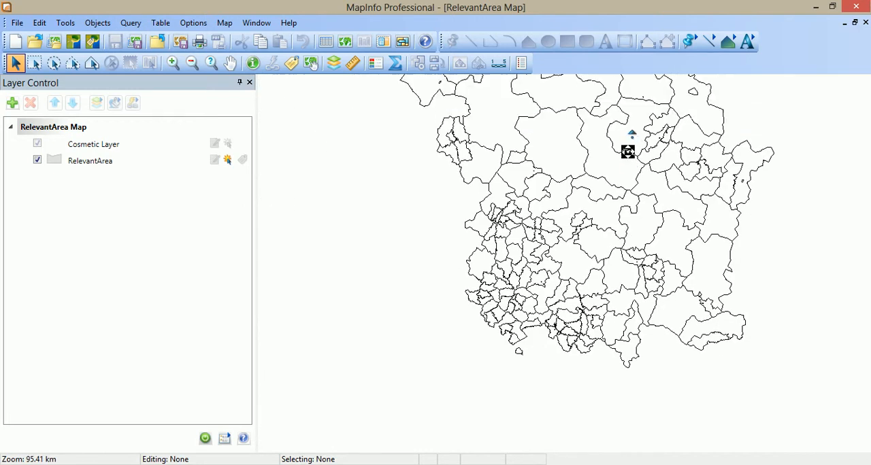
Browse RelevantArea, enter "Label" in the Label field of record B23 5, select that record and close the browser.
left_click(326, 42)
left_click(437, 95)
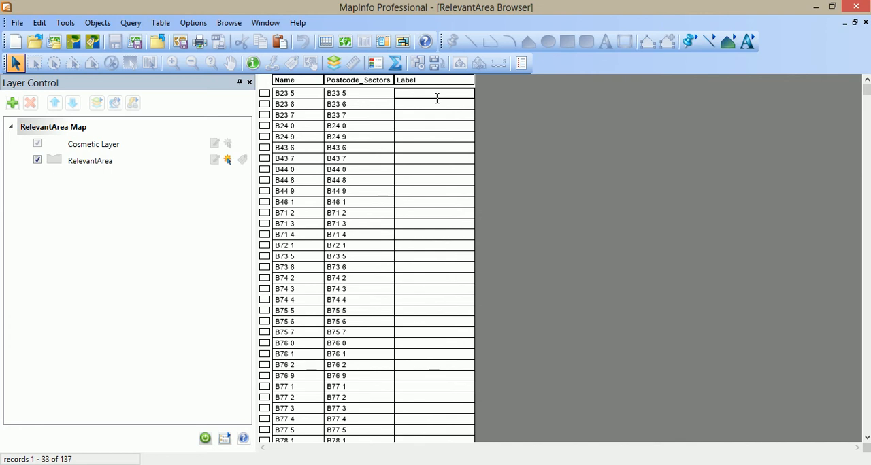
type("Label")
left_click(264, 94)
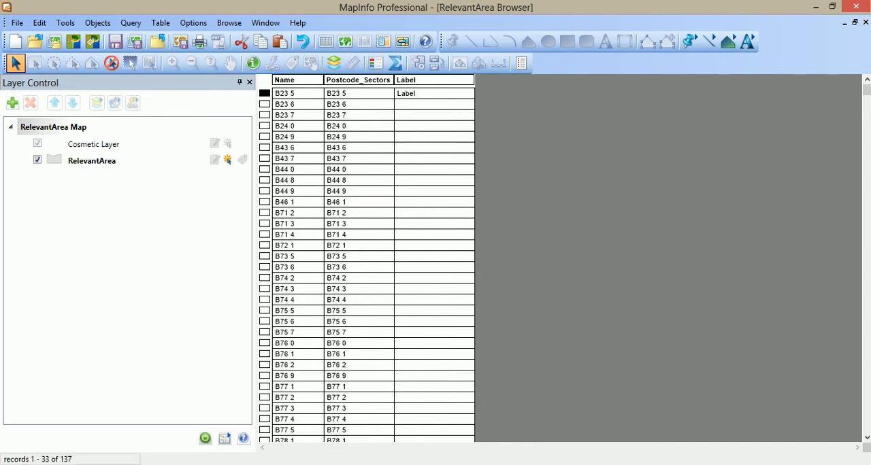
left_click(865, 22)
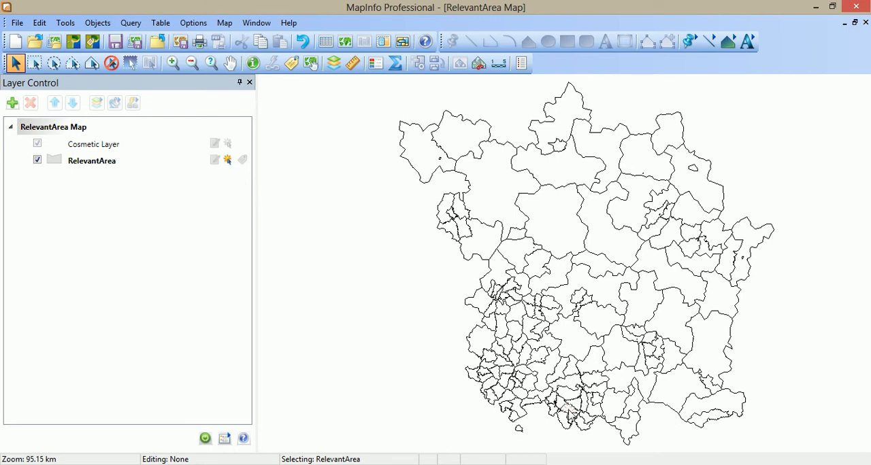
Show the selected B23 5 sector and its neighbours close up, with labels turned on for the RelevantArea layer.
mouse_move(569, 413)
left_click(230, 63)
scroll(522, 420, "up", 1)
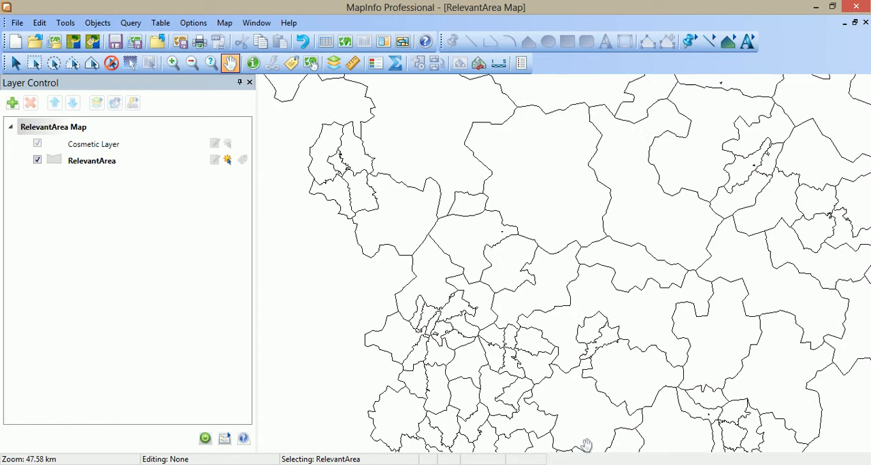
left_click_drag(571, 424, 502, 308)
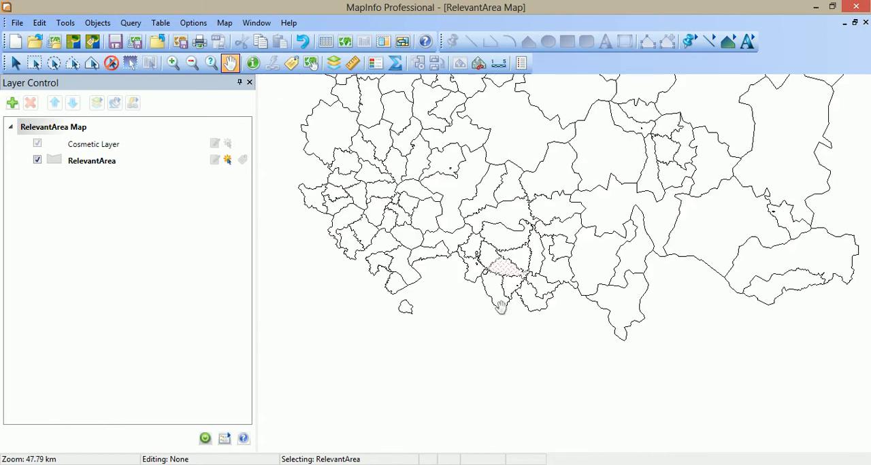
scroll(517, 281, "up", 1)
left_click_drag(492, 351, 404, 271)
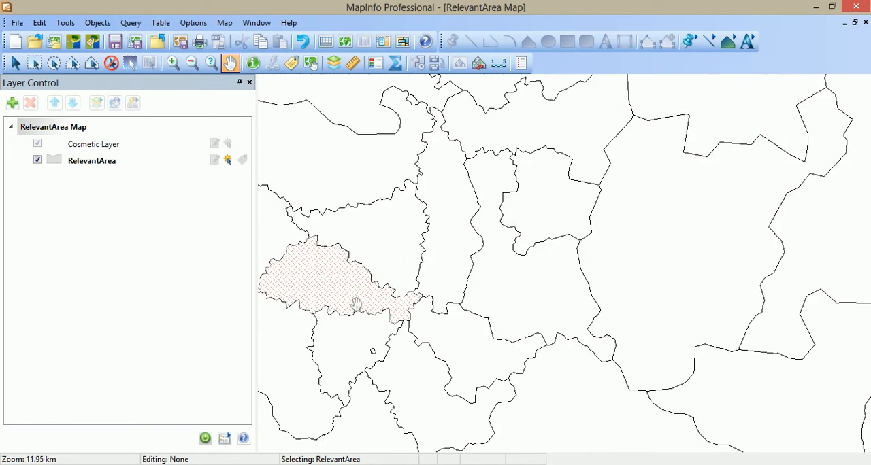
scroll(343, 289, "up", 1)
left_click_drag(343, 288, 472, 268)
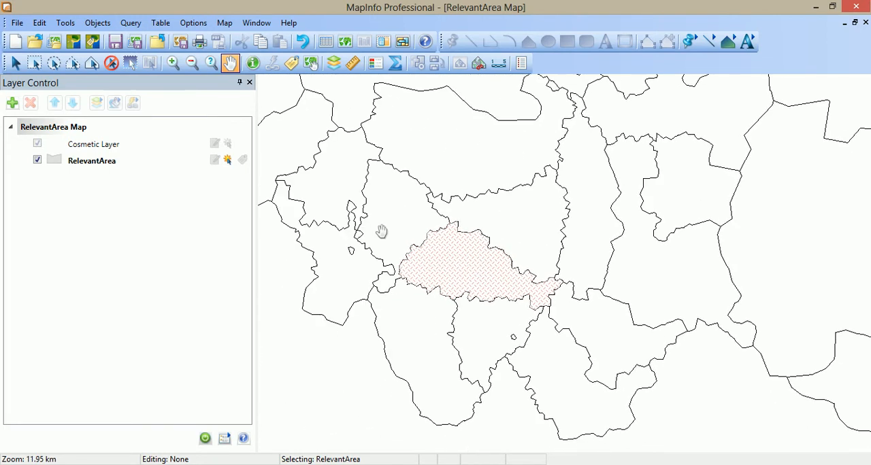
left_click(244, 162)
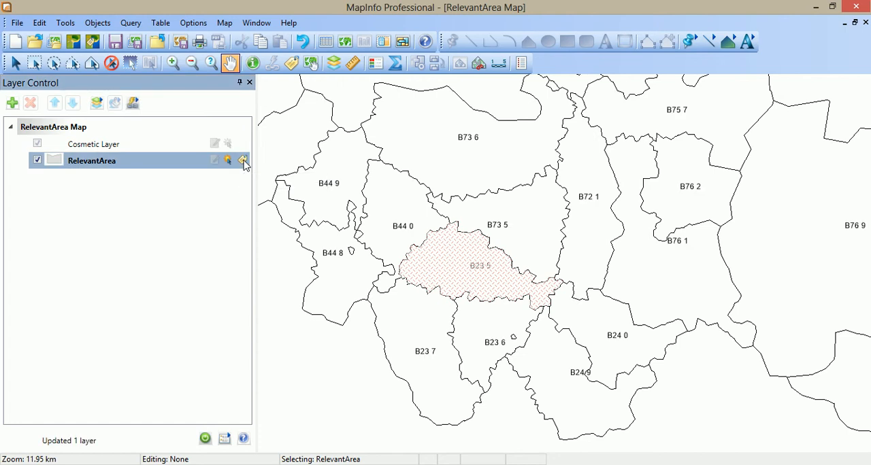
Set the RelevantArea layer's labels to use the Label field.
double_click(91, 161)
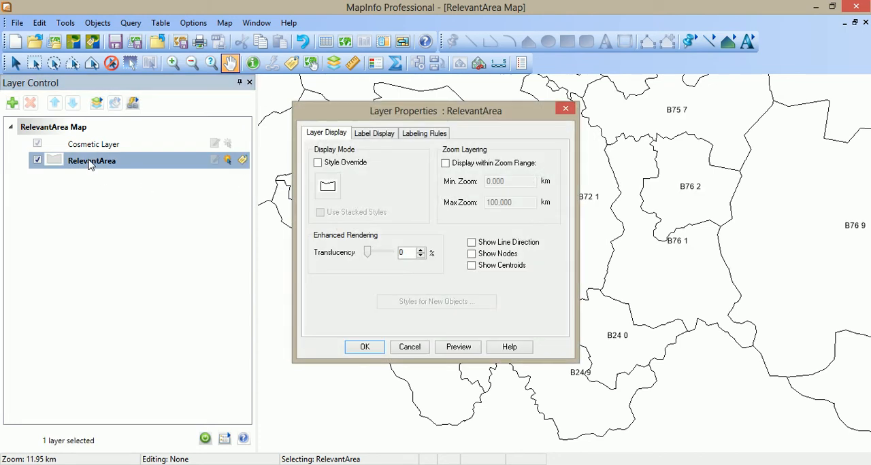
left_click(385, 135)
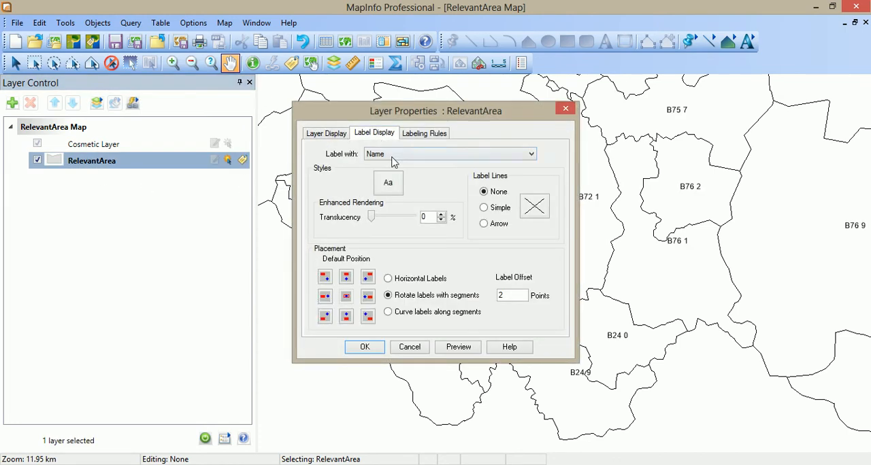
left_click(394, 156)
left_click(385, 183)
left_click(382, 156)
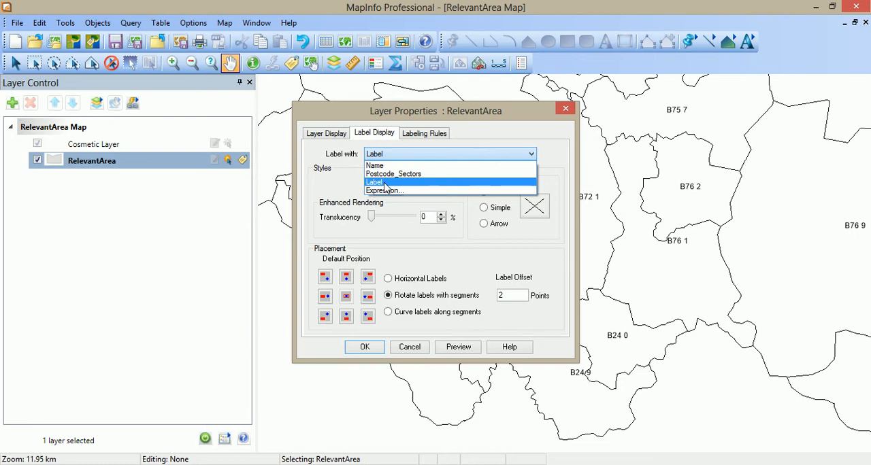
left_click(385, 154)
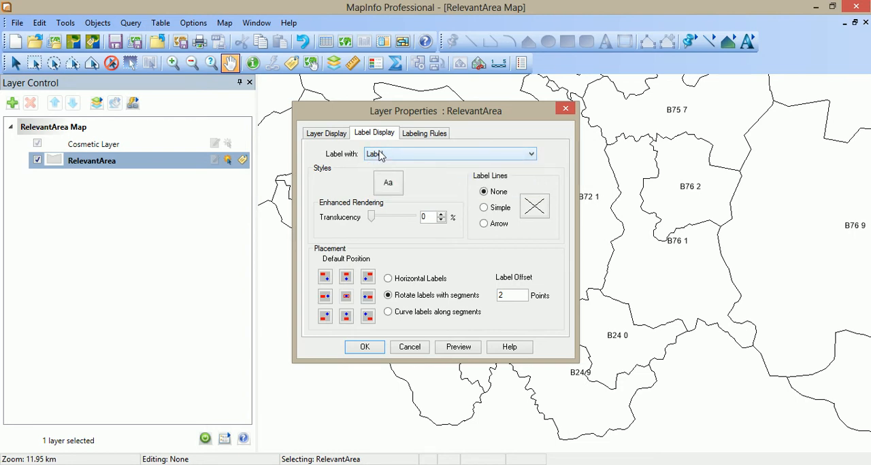
left_click(366, 347)
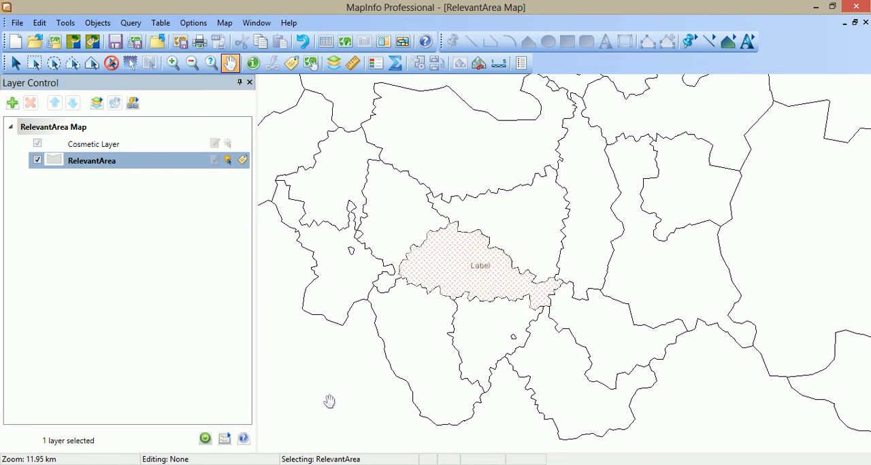
Clear the map selection and set the RelevantArea layer's labels to use the Name field.
left_click(15, 62)
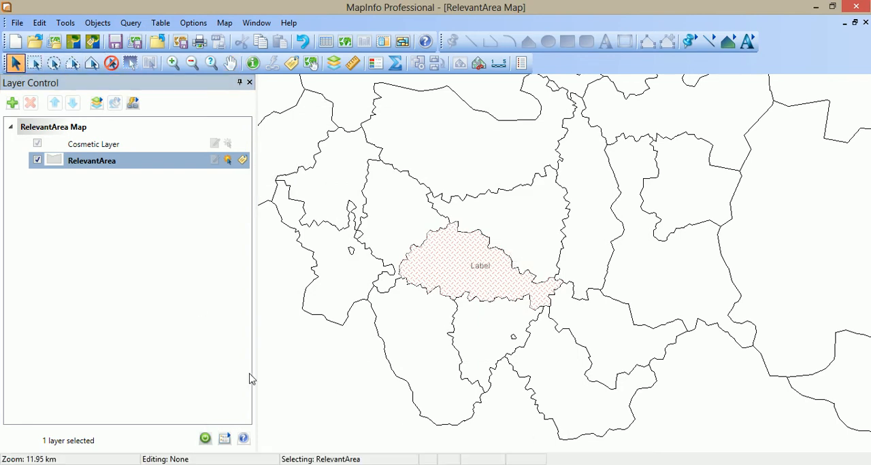
left_click(300, 378)
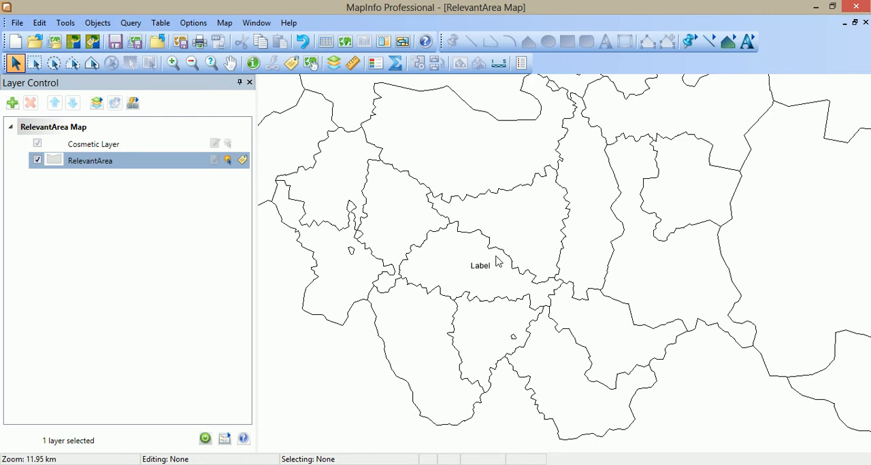
mouse_move(498, 274)
double_click(94, 161)
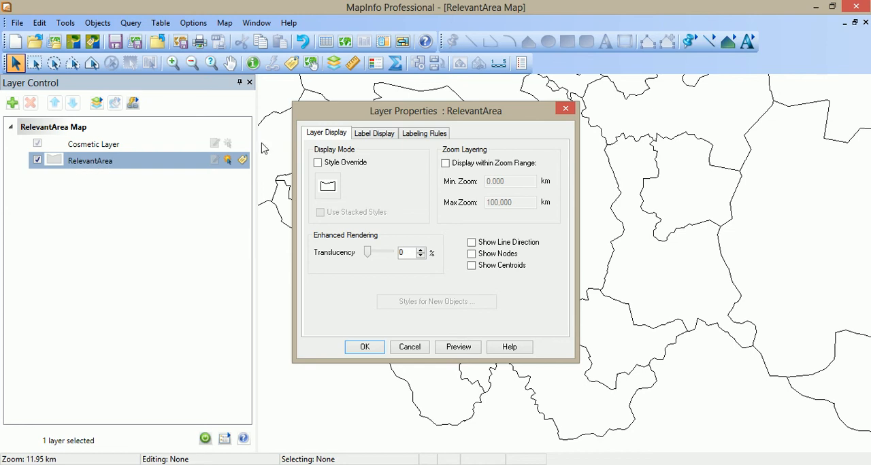
left_click(386, 136)
left_click(398, 157)
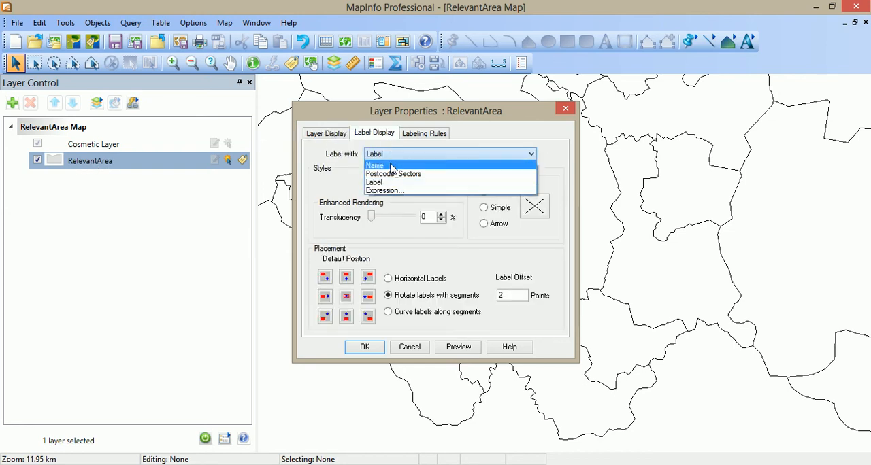
left_click(398, 194)
left_click(365, 347)
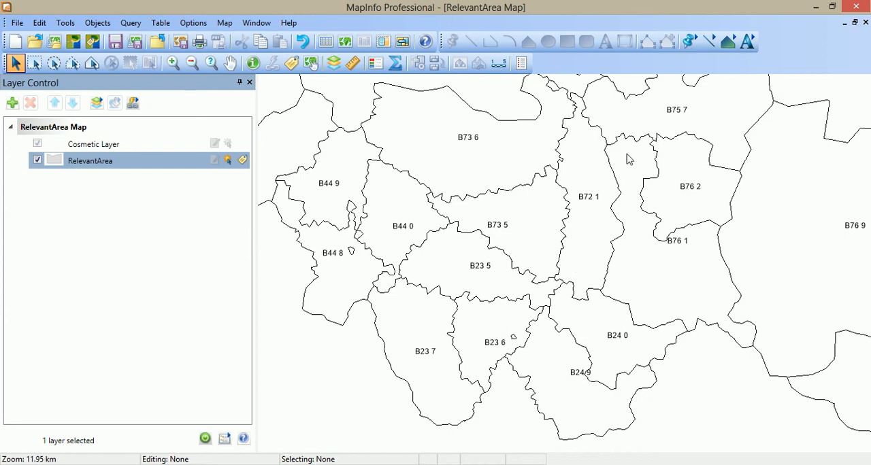
Set the RelevantArea labelling rules to try other positions when overlap occurs and turn off duplicate text.
double_click(97, 165)
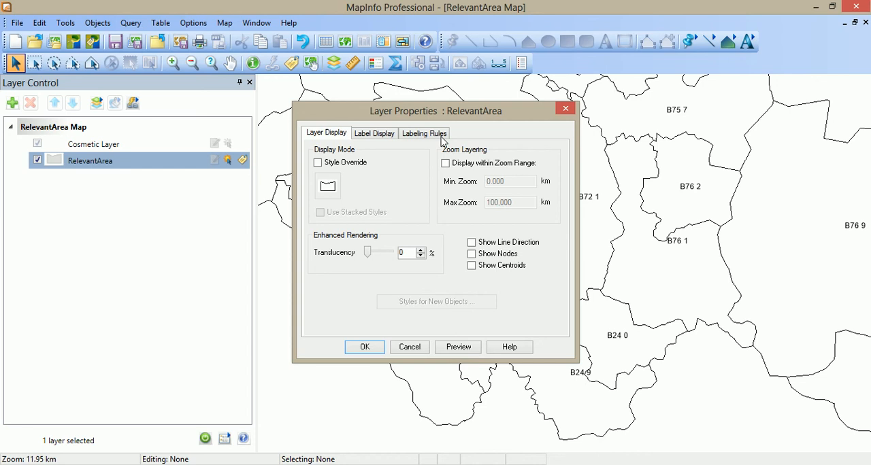
left_click(384, 136)
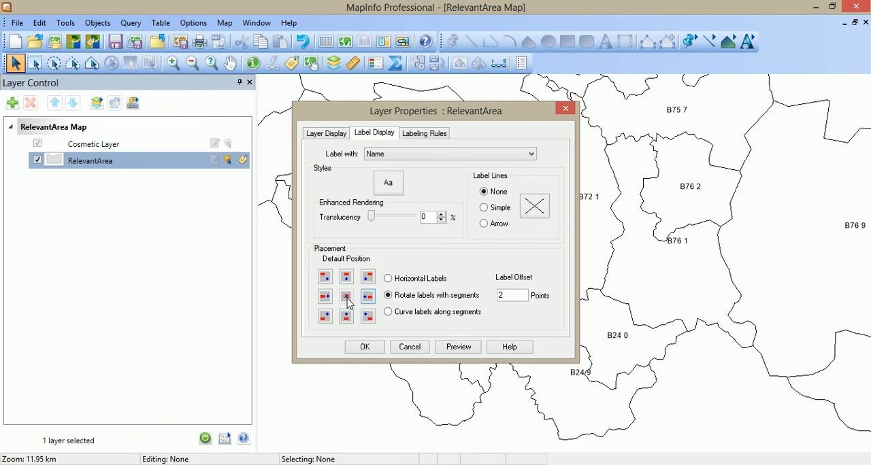
left_click(433, 134)
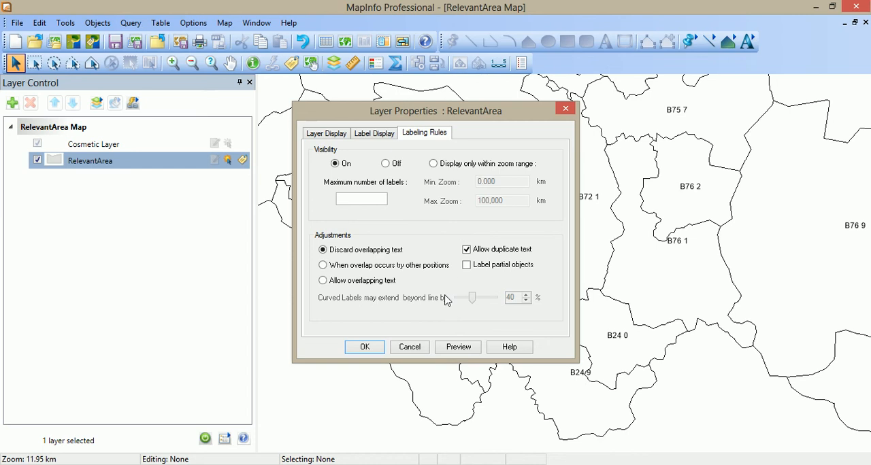
left_click(324, 265)
left_click(469, 251)
left_click(379, 134)
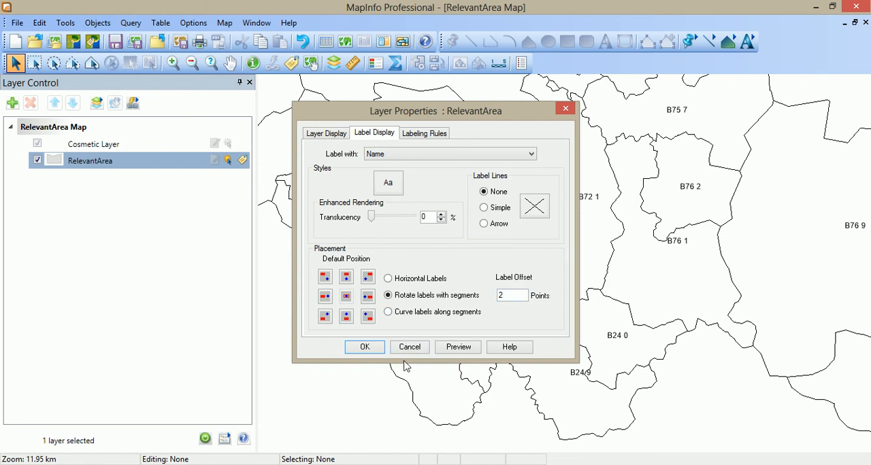
left_click(365, 348)
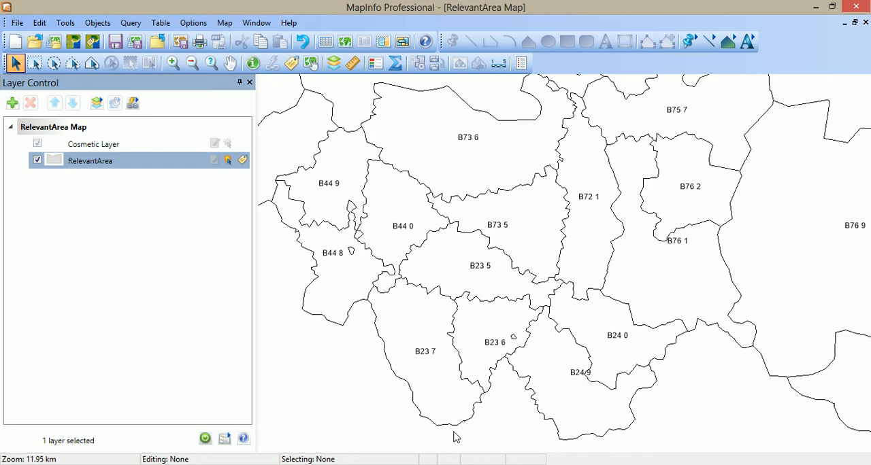
Move the B24 9 and B76 1 labels off the boundary lines into their own sectors, and minimise the program window.
left_click(576, 375)
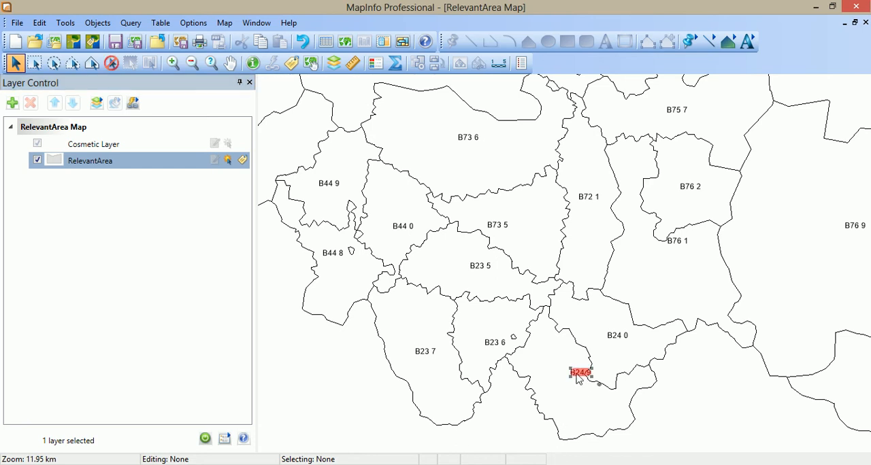
left_click_drag(576, 374, 566, 395)
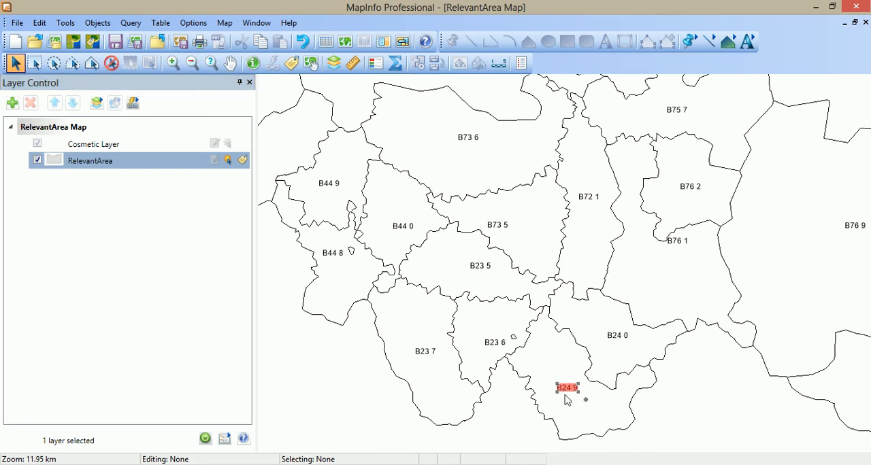
left_click(686, 402)
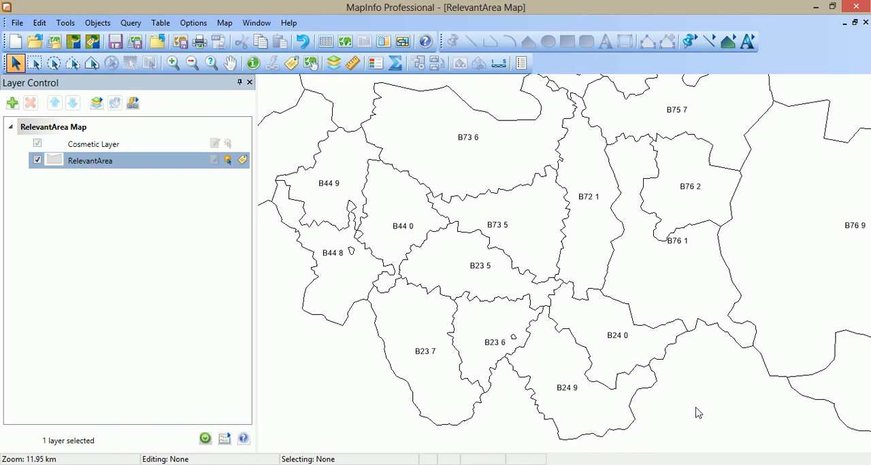
left_click(683, 245)
left_click_drag(679, 246, 664, 268)
left_click(708, 365)
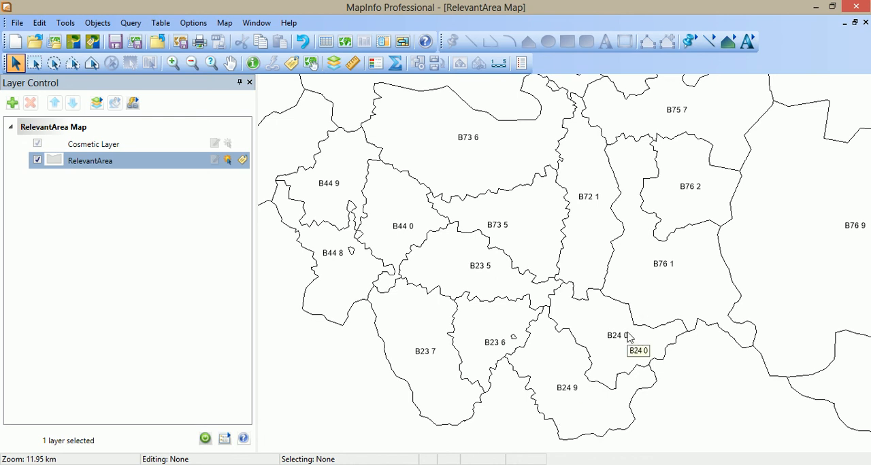
left_click(817, 7)
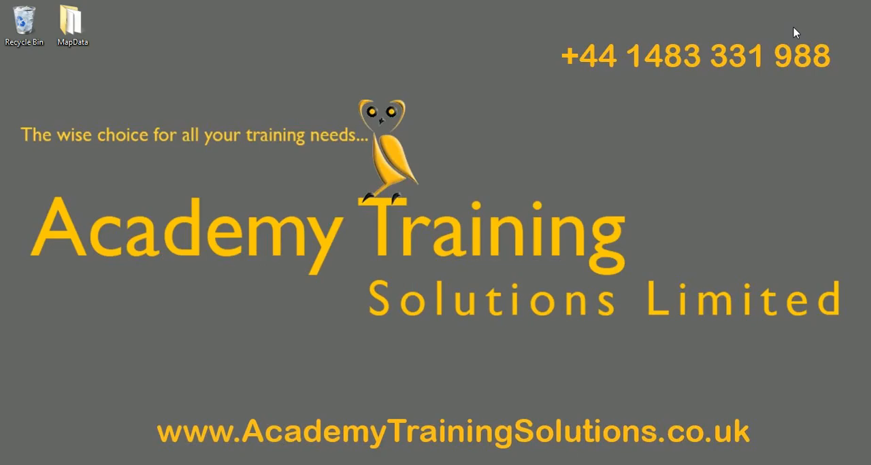